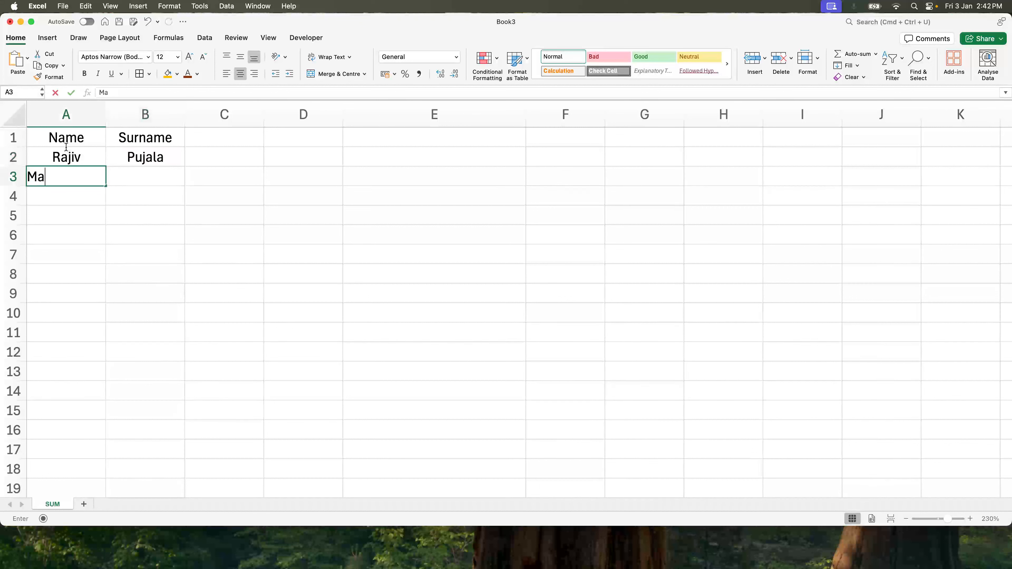
# - Finish the name list by entering the surname for row 3 and the fourth person's first name and surname in row 4
pyautogui.press('Tab')
pyautogui.write('Chavadam')
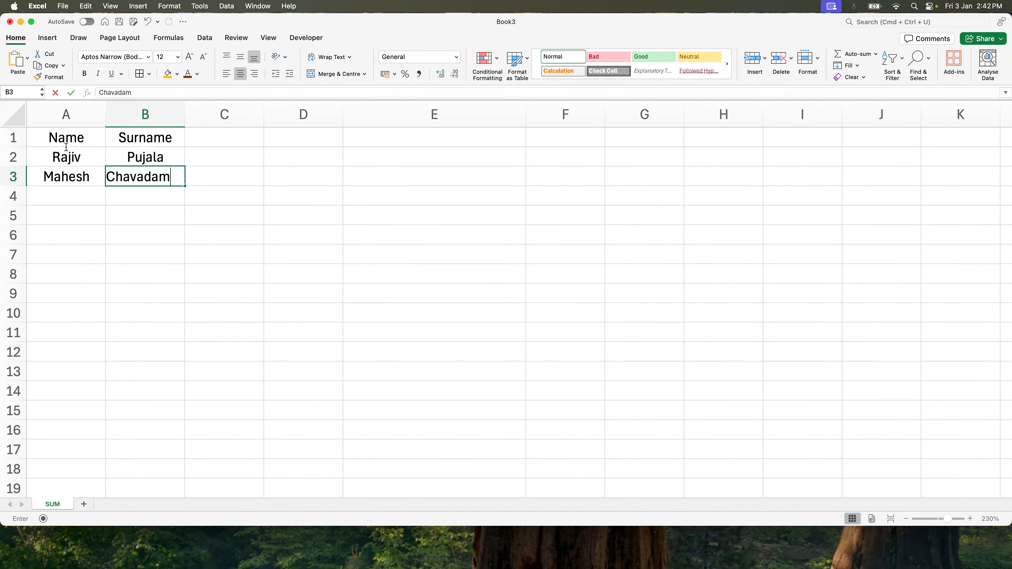
pyautogui.press('Return')
pyautogui.press('Tab')
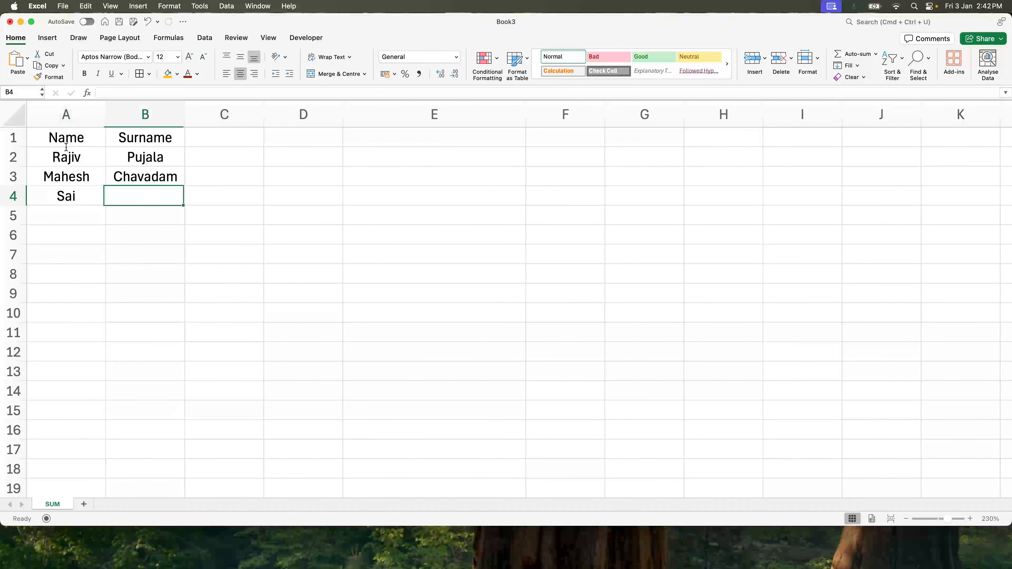
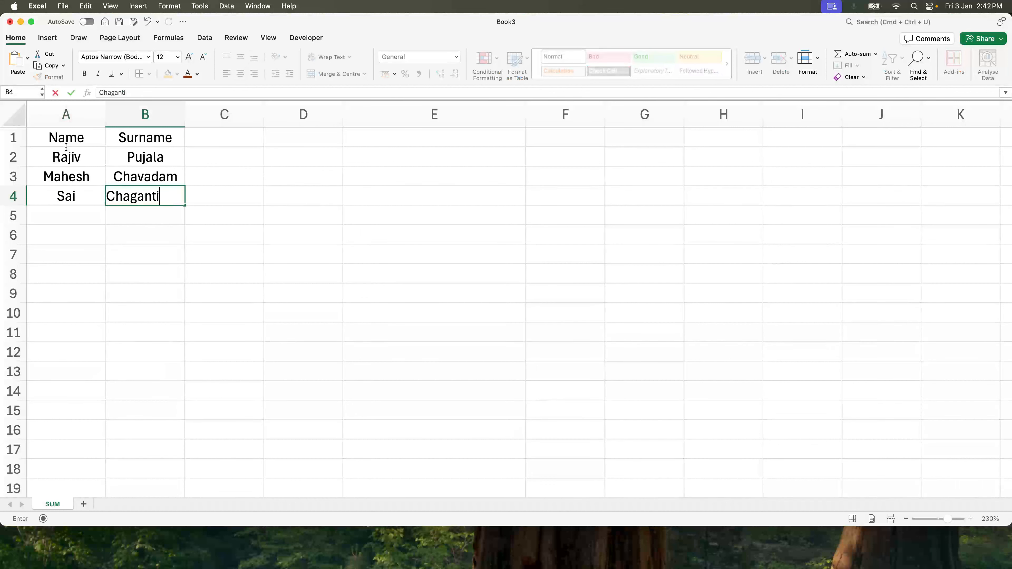
pyautogui.press('Return')
# - Add all borders to the table A1:B4 and fill the header cells A1:B1 with orange
pyautogui.moveTo(66, 140); pyautogui.dragTo(143, 195)
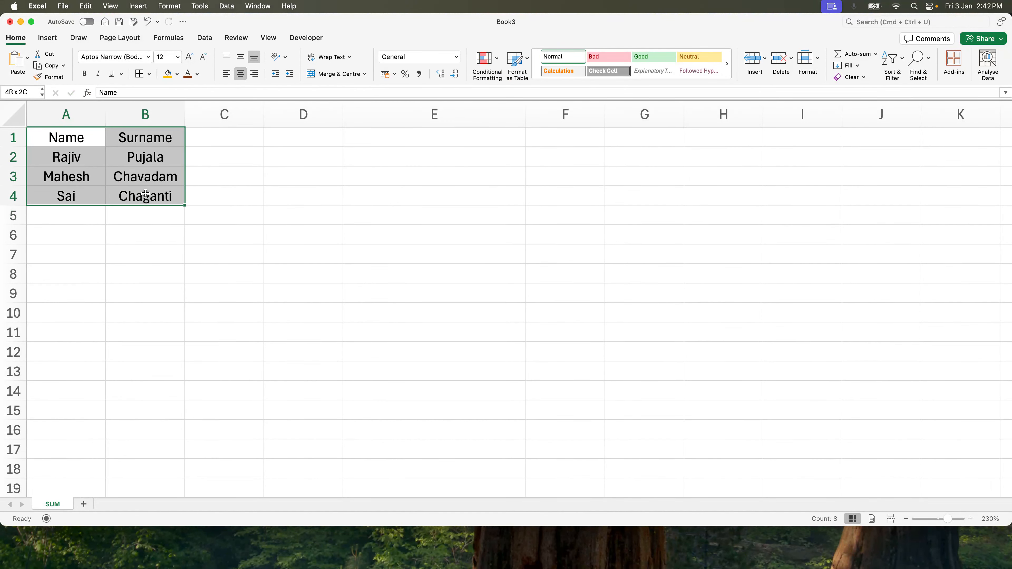
pyautogui.click(140, 73)
pyautogui.moveTo(85, 136); pyautogui.dragTo(160, 138)
pyautogui.click(168, 73)
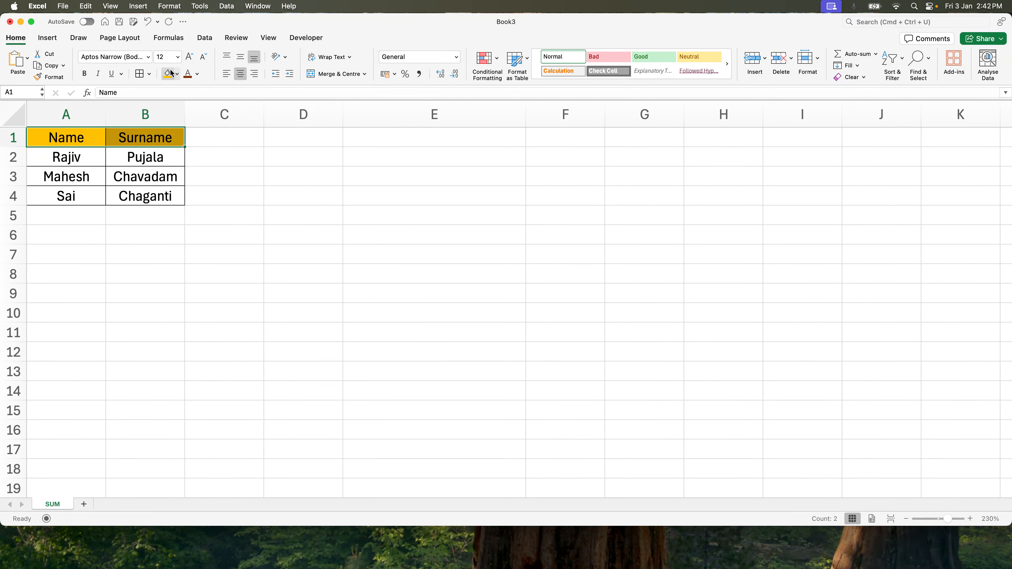
pyautogui.click(204, 227)
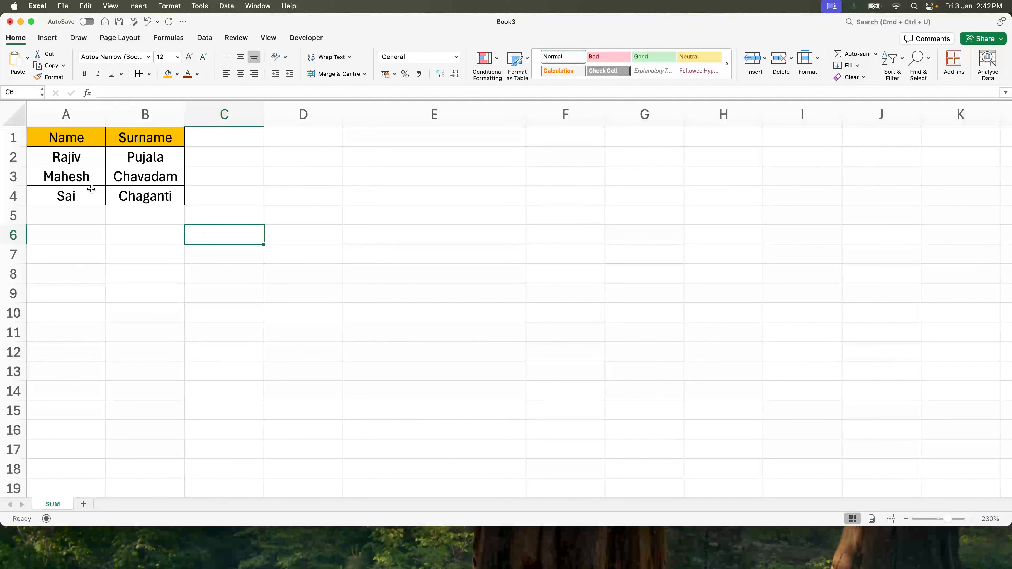
pyautogui.moveTo(79, 153); pyautogui.dragTo(82, 198)
pyautogui.click(80, 160)
pyautogui.click(214, 161)
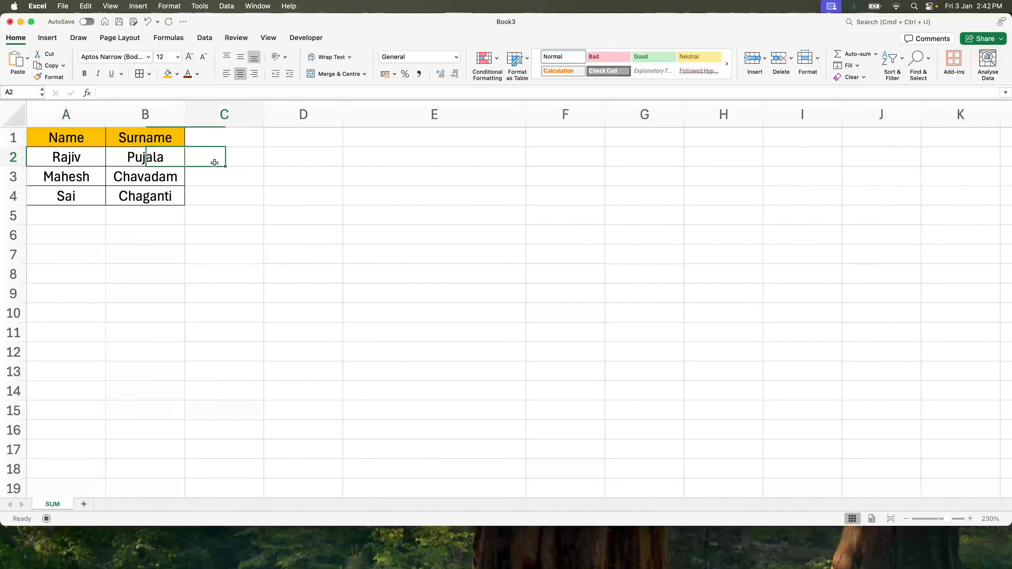
pyautogui.click(226, 138)
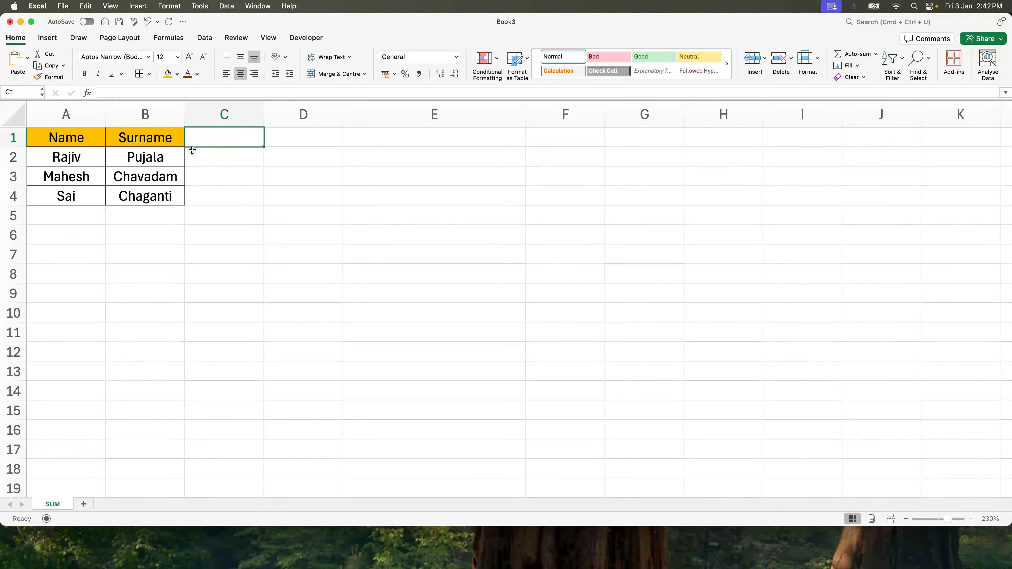
pyautogui.click(78, 163)
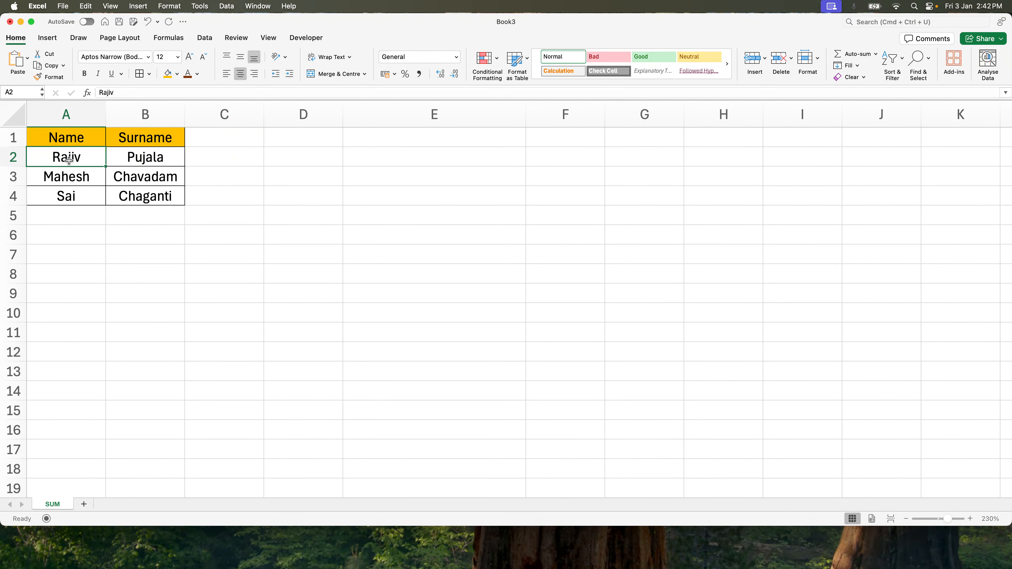
pyautogui.doubleClick(69, 160)
pyautogui.click(145, 240)
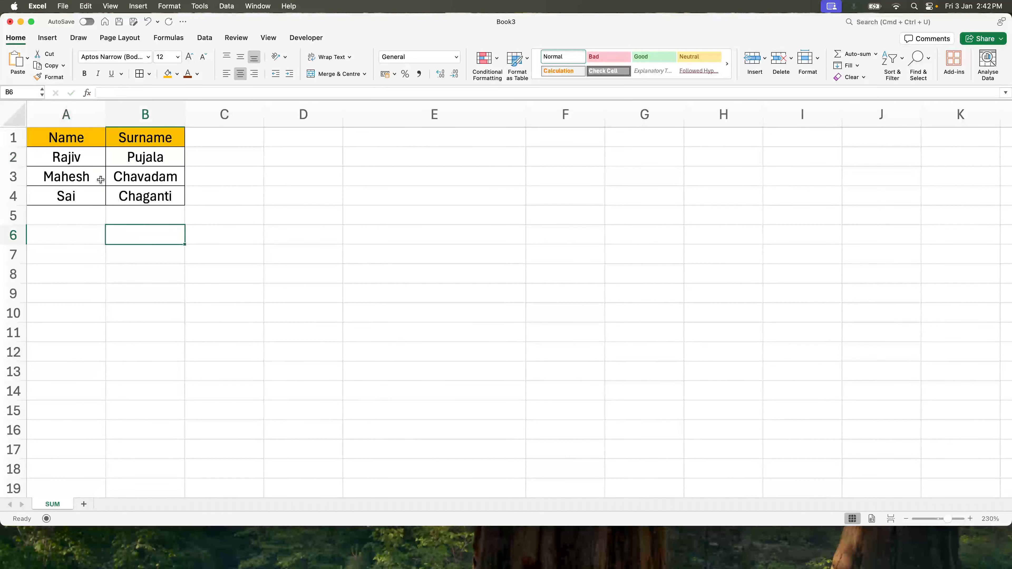
pyautogui.doubleClick(58, 161)
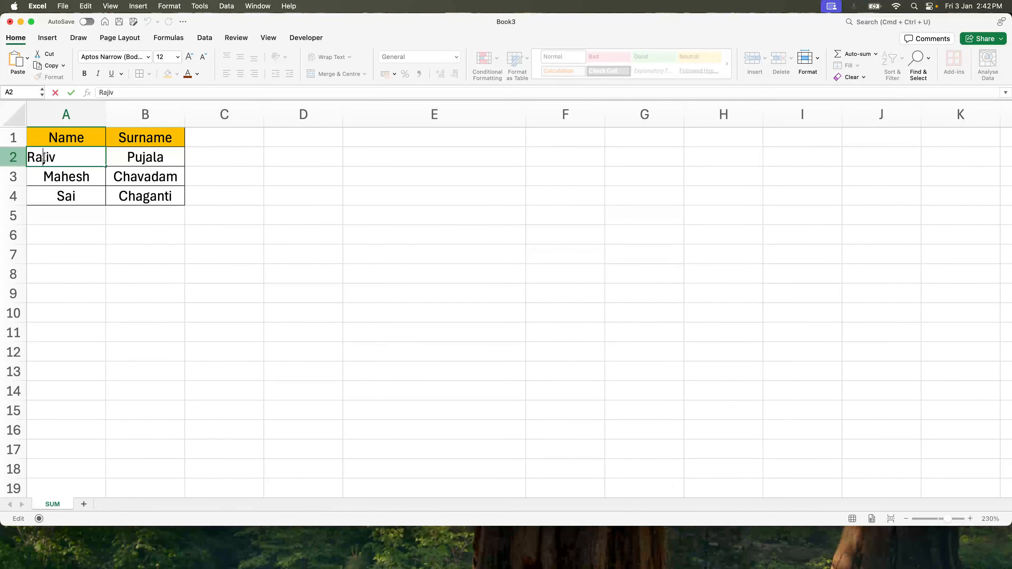
# - Type the first three letters of each name by hand into C2:C4, then clear those cells
pyautogui.click(215, 159)
pyautogui.write('Raj')
pyautogui.press('Return')
pyautogui.write('Mah')
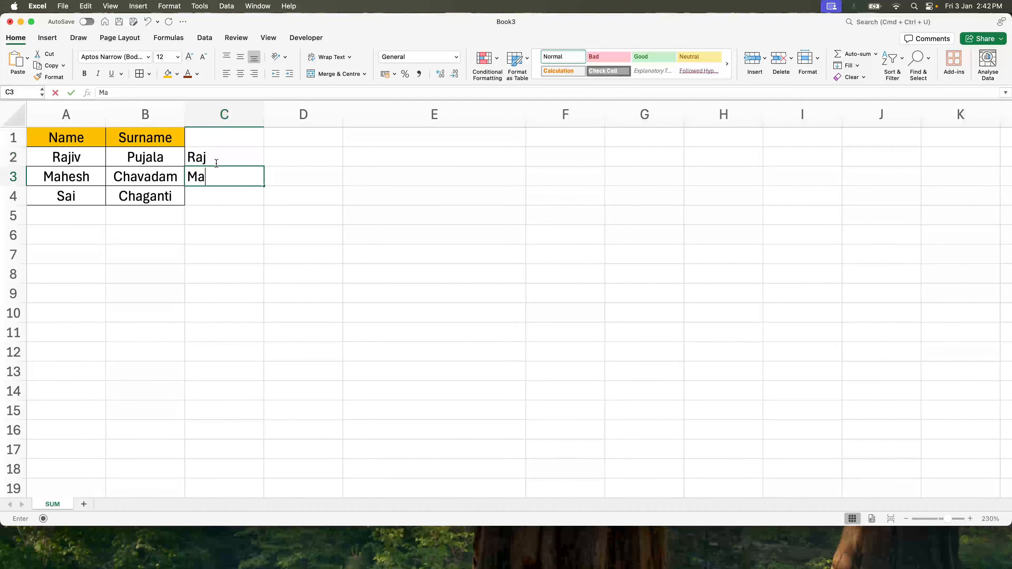
pyautogui.press('Return')
pyautogui.write('Sai')
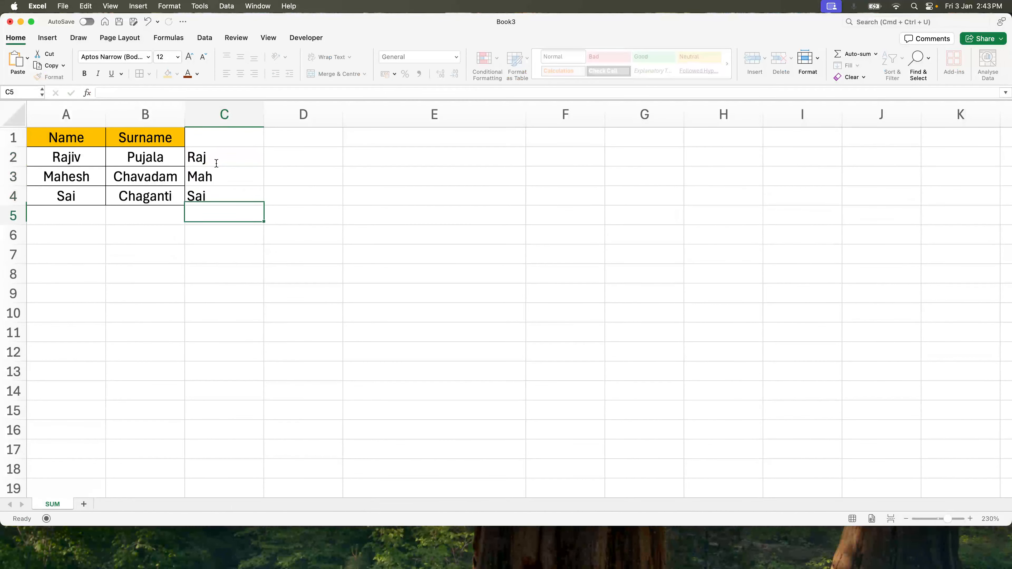
pyautogui.press('Return')
pyautogui.moveTo(221, 160); pyautogui.dragTo(221, 194)
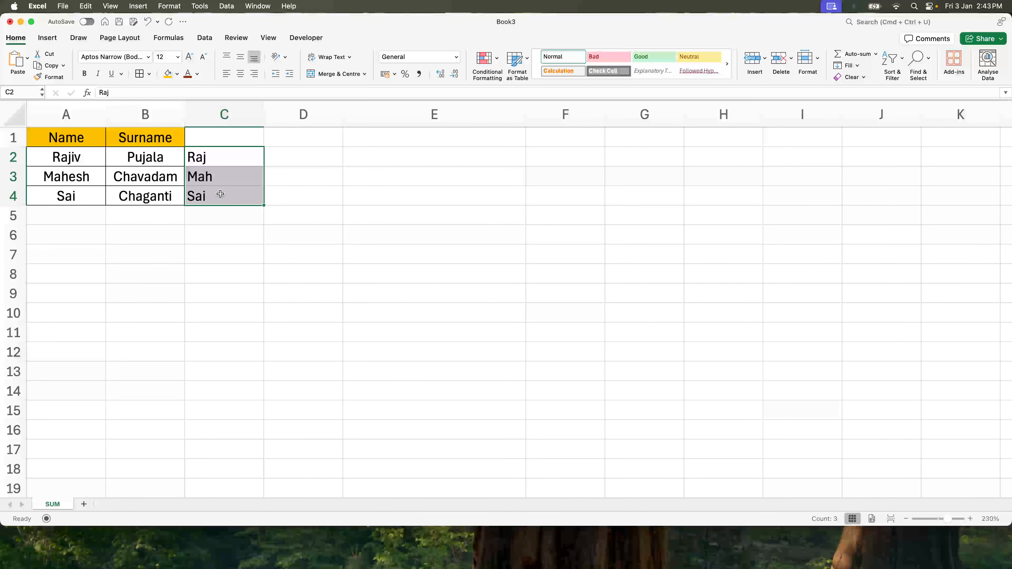
pyautogui.press('Delete')
# - Enter the column header First 3 letters in C1
pyautogui.press('Up')
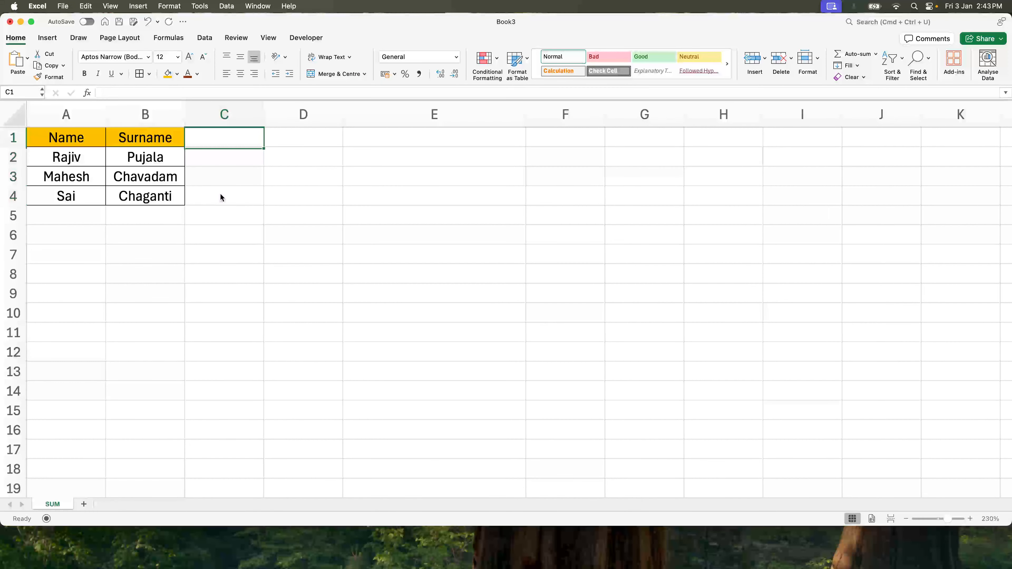
pyautogui.write('First ')
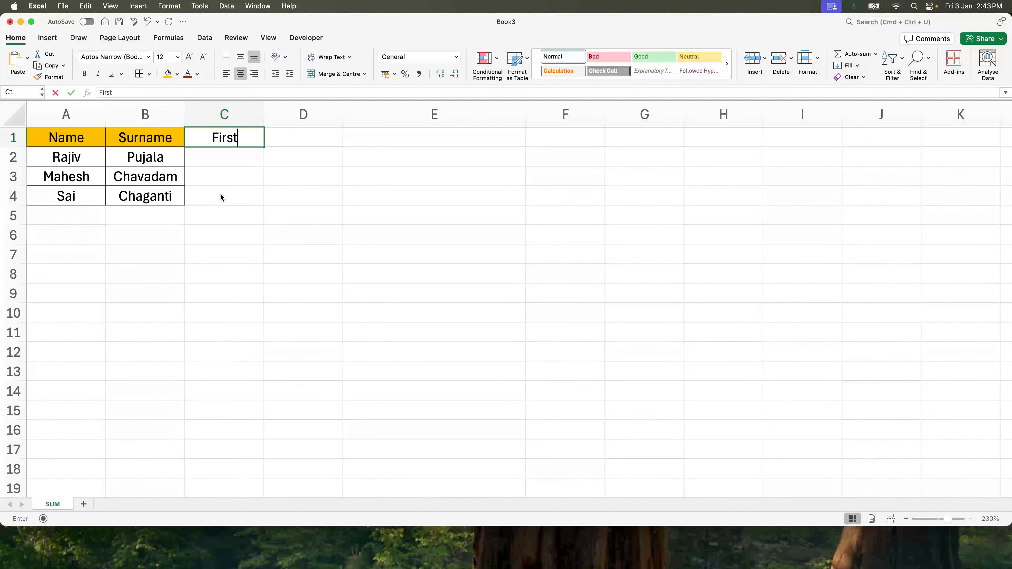
pyautogui.write('3 letters')
pyautogui.press('Return')
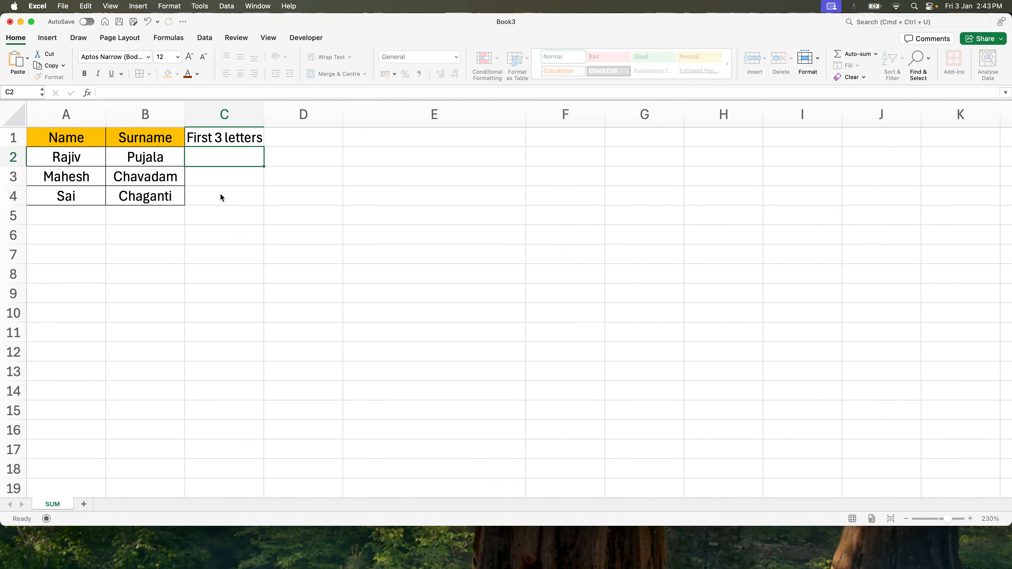
# - Center the C1 header, widen column C, and give the header a dark red font colour
pyautogui.press('Up')
pyautogui.press('super+e')
pyautogui.moveTo(261, 119); pyautogui.dragTo(383, 119)
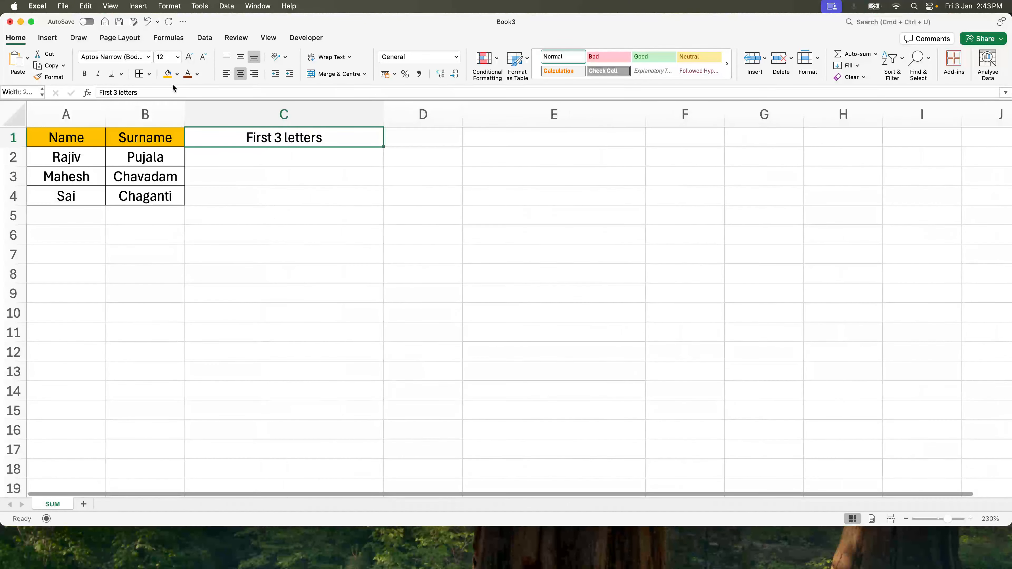
pyautogui.click(187, 75)
# - Enter the formula =LEFT(A2,3) in C2 to extract the first three letters of the name
pyautogui.click(259, 160)
pyautogui.write('=left')
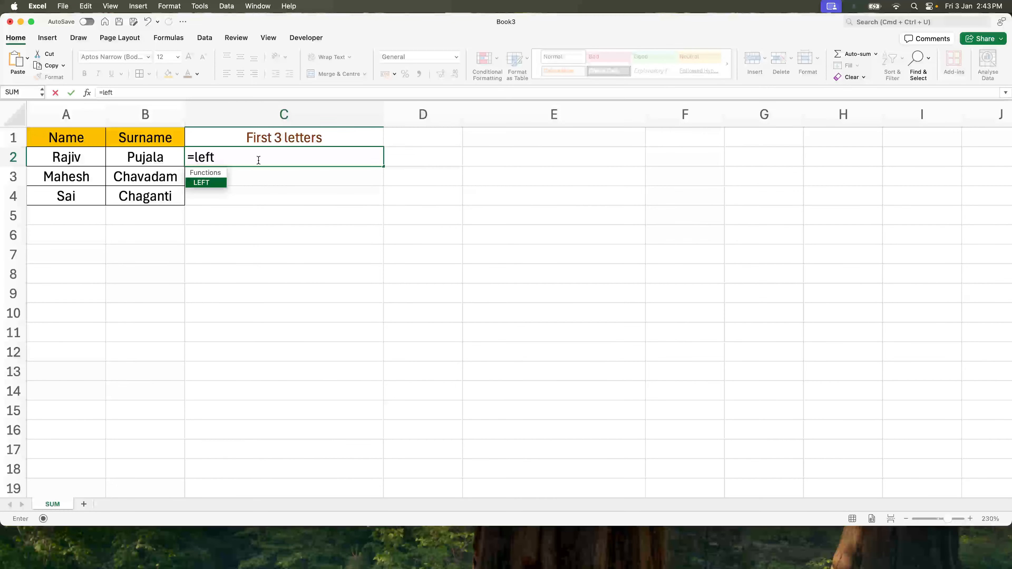
pyautogui.write('(')
pyautogui.click(84, 161)
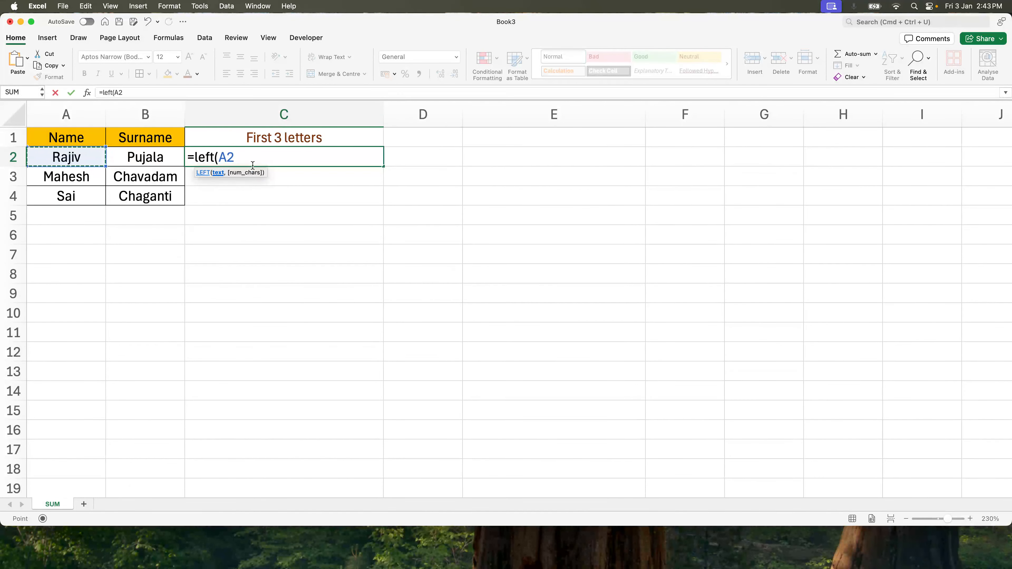
pyautogui.write(',3')
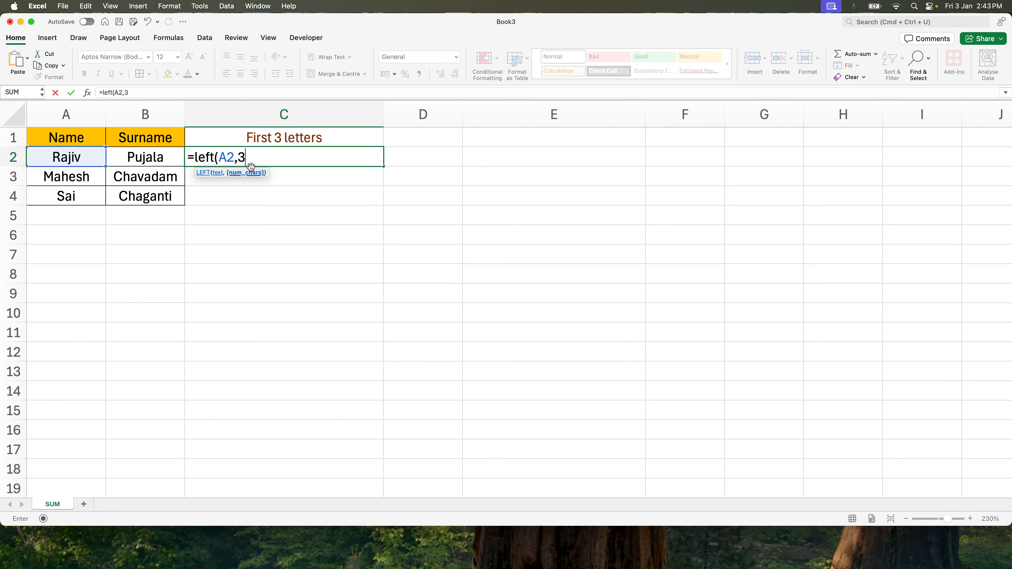
pyautogui.write(')')
pyautogui.press('Return')
# - Fill the LEFT formula down from C2 through C4
pyautogui.moveTo(250, 165); pyautogui.dragTo(252, 170)
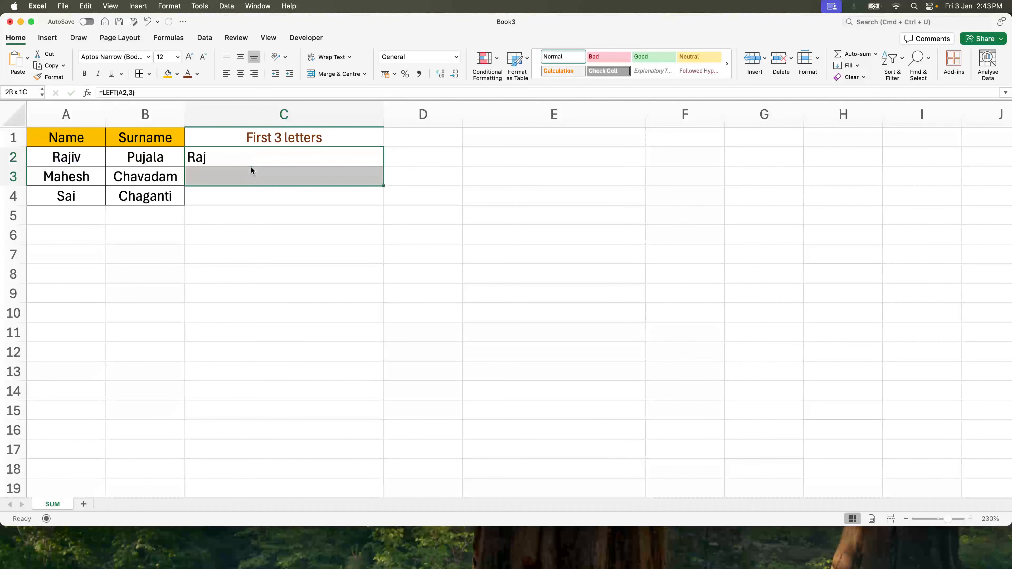
pyautogui.hotkey('shift', 'Down')
pyautogui.press('super+d')
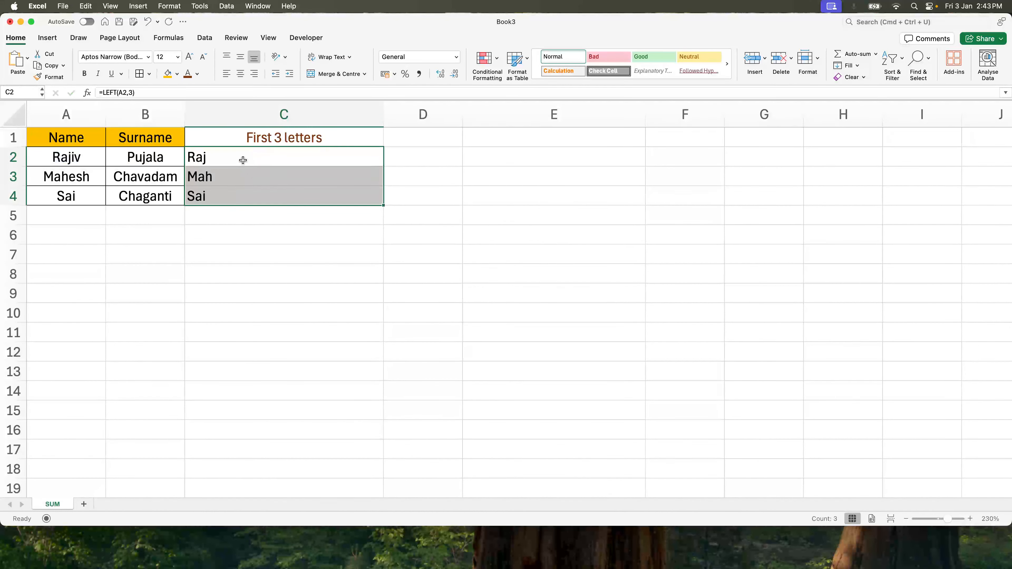
# - Step through the formula results in column C to inspect them
pyautogui.click(243, 159)
pyautogui.press('Down')
pyautogui.press('Down')
pyautogui.press('Up')
pyautogui.press('Up')
pyautogui.press('Down')
pyautogui.press('Down')
pyautogui.press('Up')
pyautogui.press('Up')
pyautogui.press('Up')
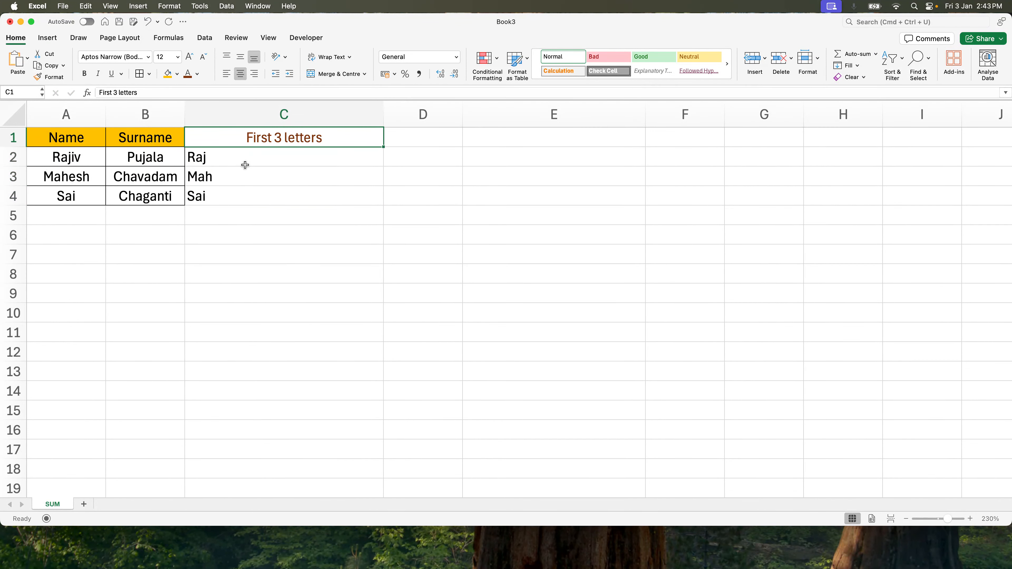
# - Narrow column C back to fit its header text
pyautogui.moveTo(384, 114); pyautogui.dragTo(269, 113)
pyautogui.click(224, 171)
pyautogui.click(219, 157)
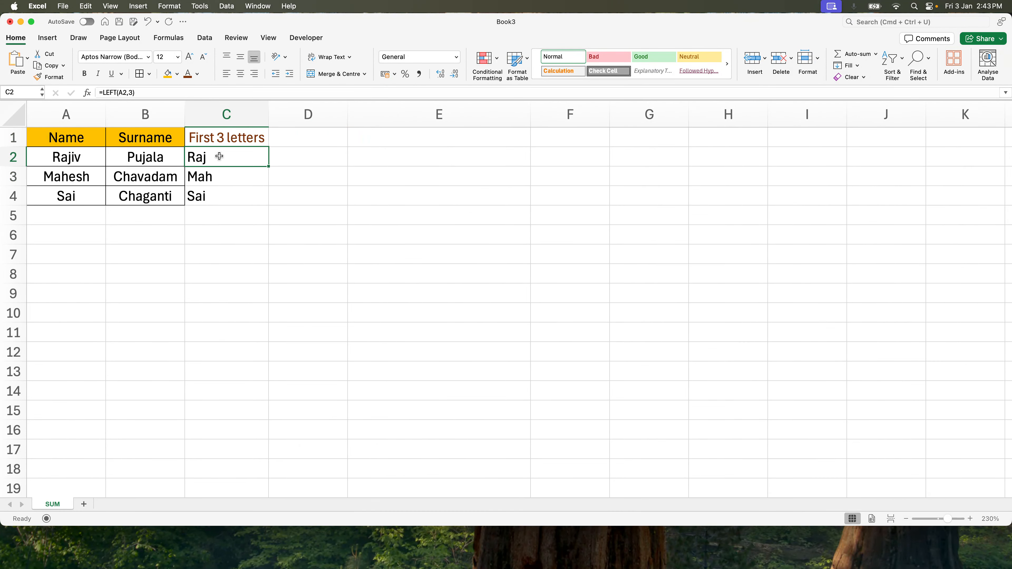
pyautogui.click(297, 142)
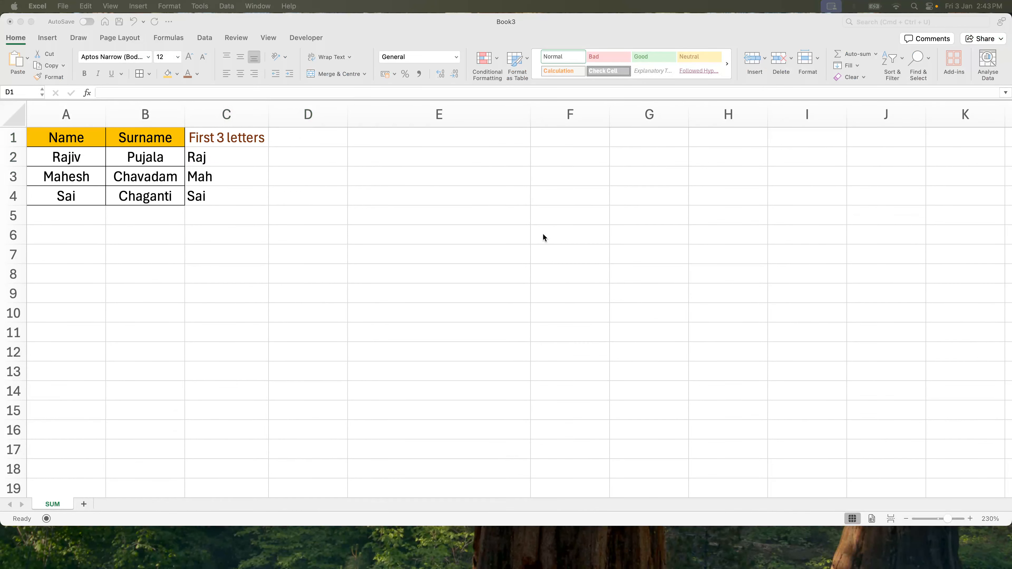
# - Enter the column header Num in D1
pyautogui.click(285, 146)
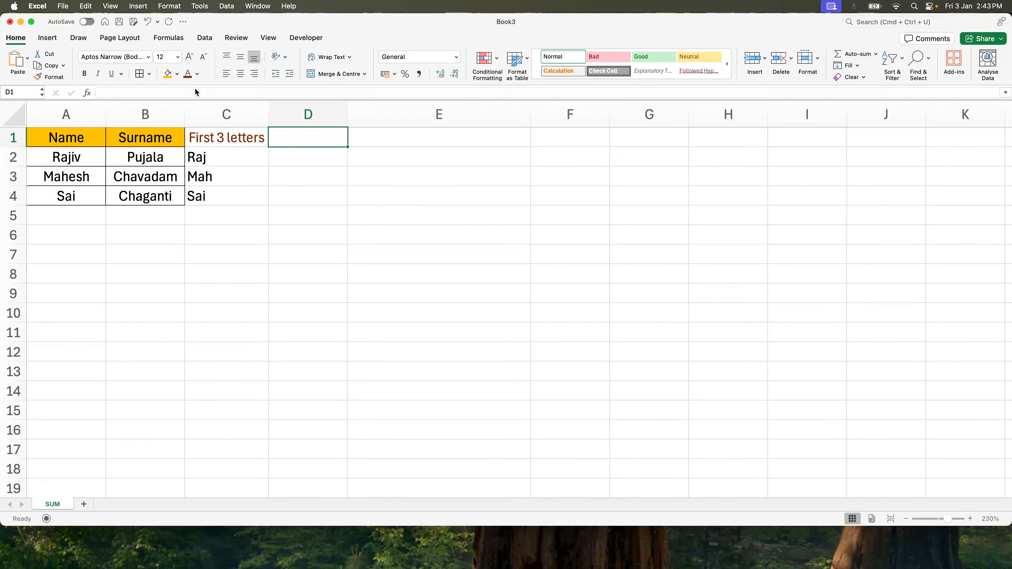
pyautogui.write('Le')
pyautogui.press('Escape')
pyautogui.write('Num')
pyautogui.press('Return')
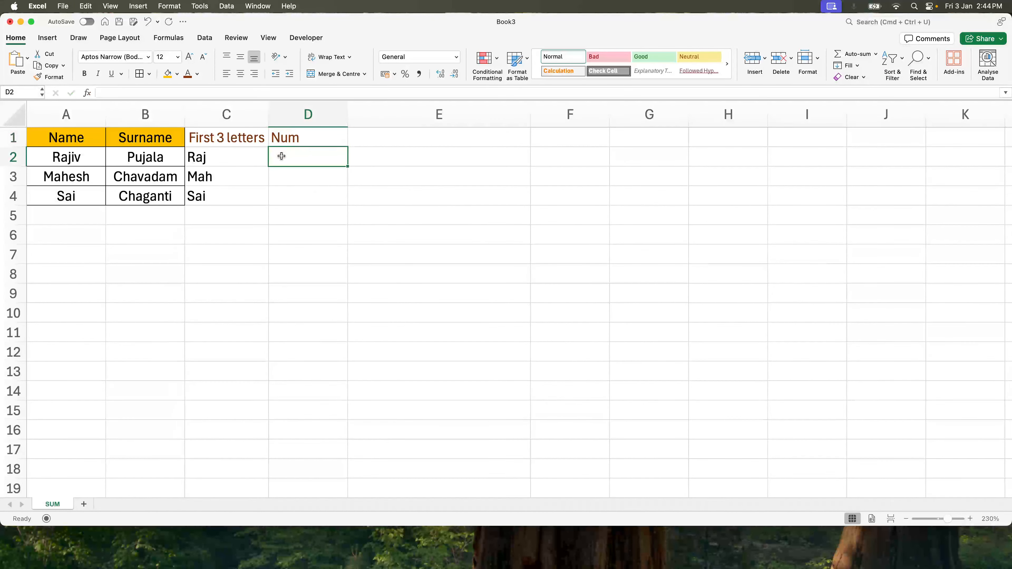
# - Enter the number 2 in cells D2, D3 and D4
pyautogui.moveTo(57, 161); pyautogui.dragTo(60, 196)
pyautogui.click(287, 159)
pyautogui.write('2')
pyautogui.press('Return')
pyautogui.write('2')
pyautogui.press('Return')
pyautogui.write('2')
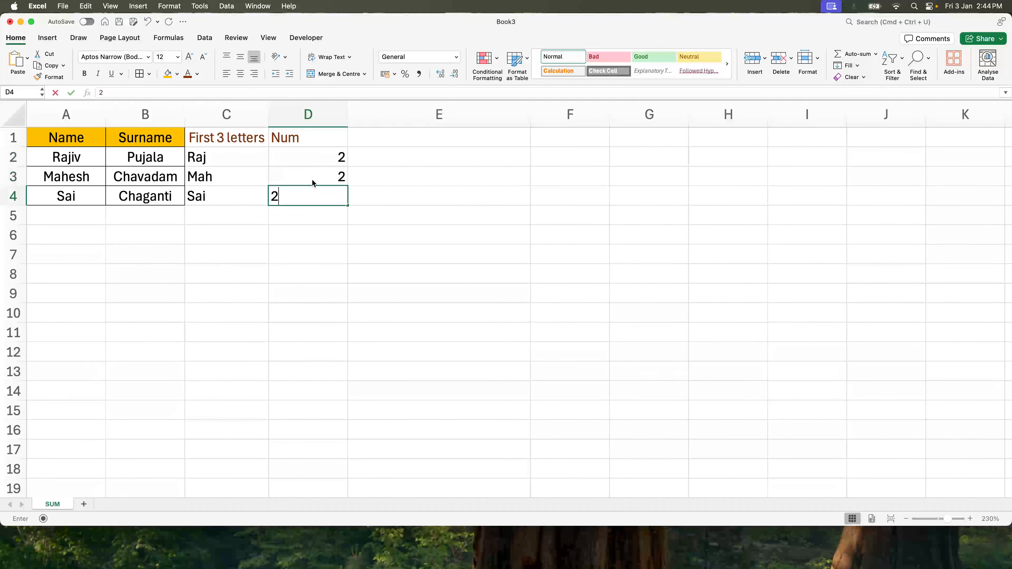
pyautogui.press('Return')
# - Enter the formula =LEFT(A2,D2) in E2, taking the character count from the Num column
pyautogui.press('Up')
pyautogui.press('Up')
pyautogui.press('Up')
pyautogui.press('Right')
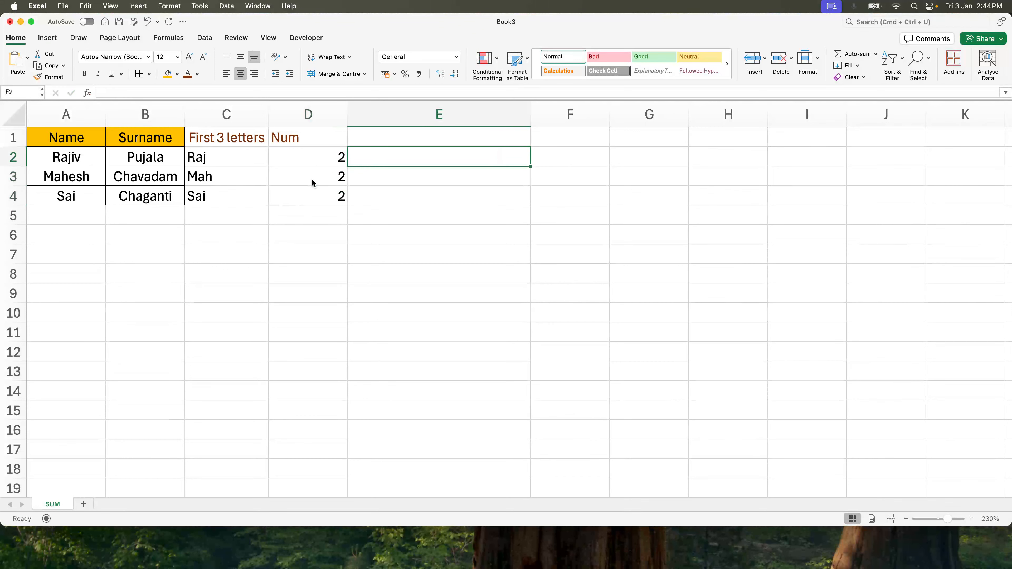
pyautogui.write('=left')
pyautogui.press('Tab')
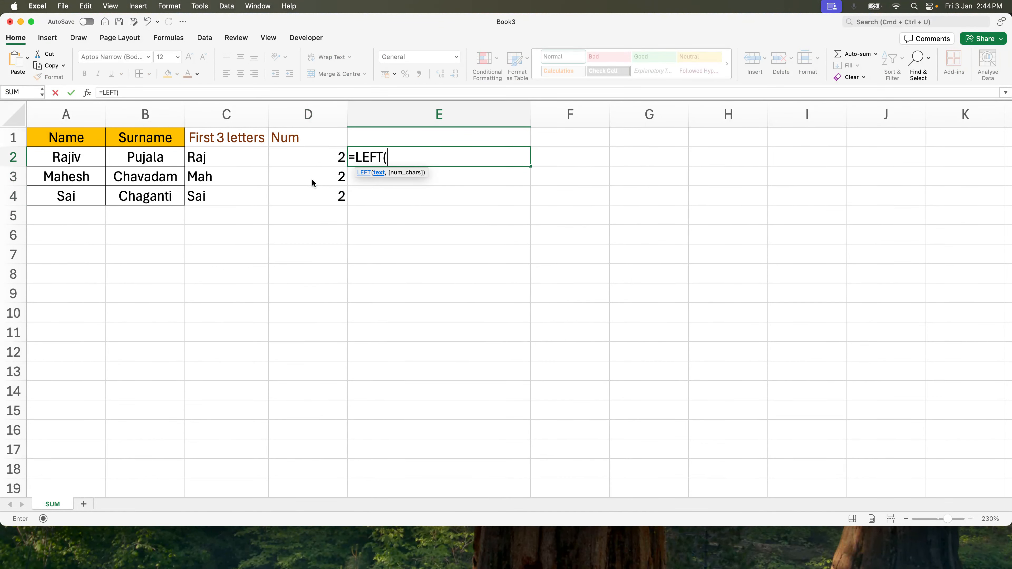
pyautogui.press('Left')
pyautogui.press('Left')
pyautogui.press('Left')
pyautogui.press('Left')
pyautogui.write(',')
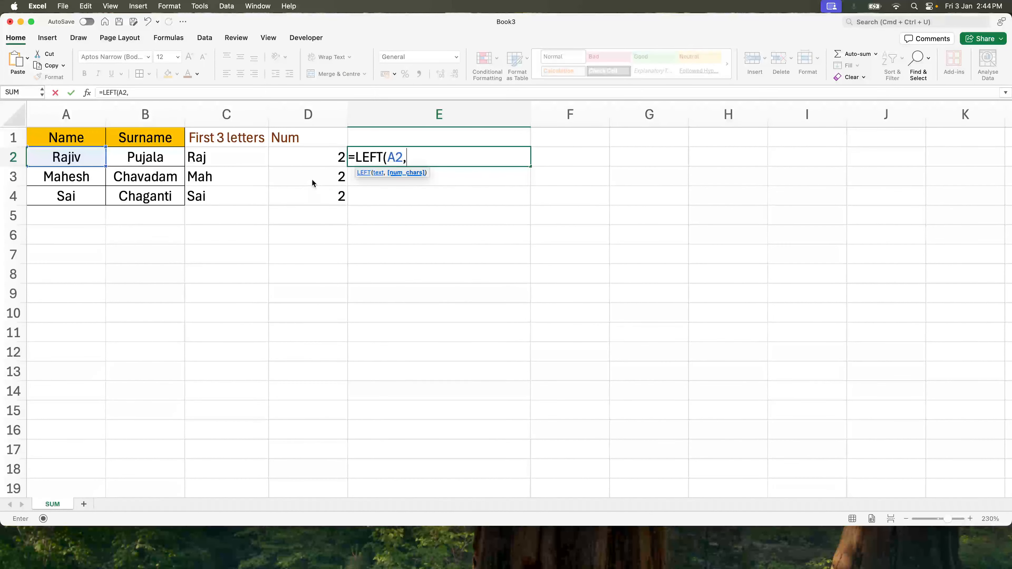
pyautogui.click(334, 158)
pyautogui.write(')')
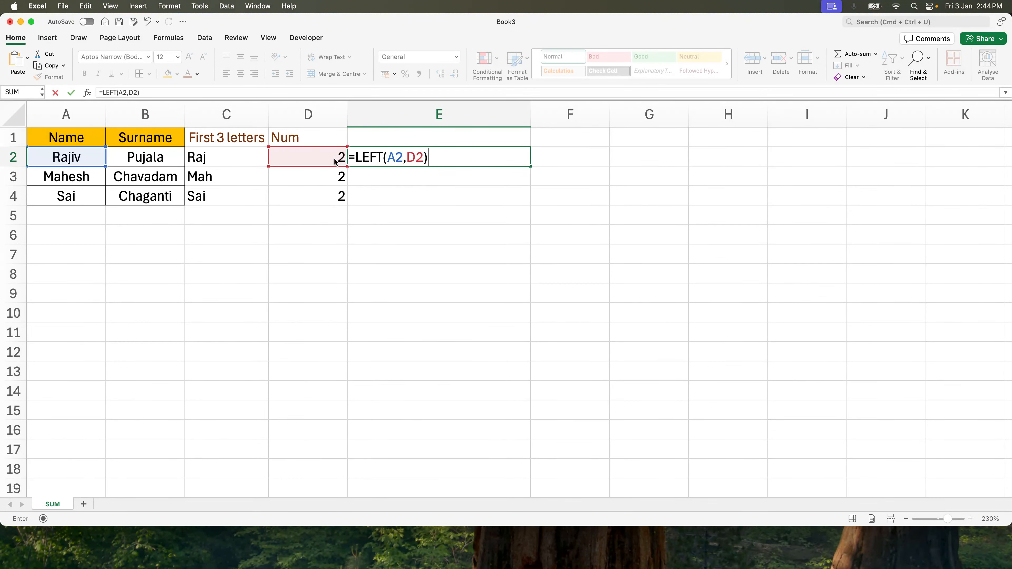
pyautogui.press('super+Return')
# - Fill the E2 formula down through E4
pyautogui.hotkey('shift', 'Down')
pyautogui.hotkey('shift', 'Down')
pyautogui.press('super+d')
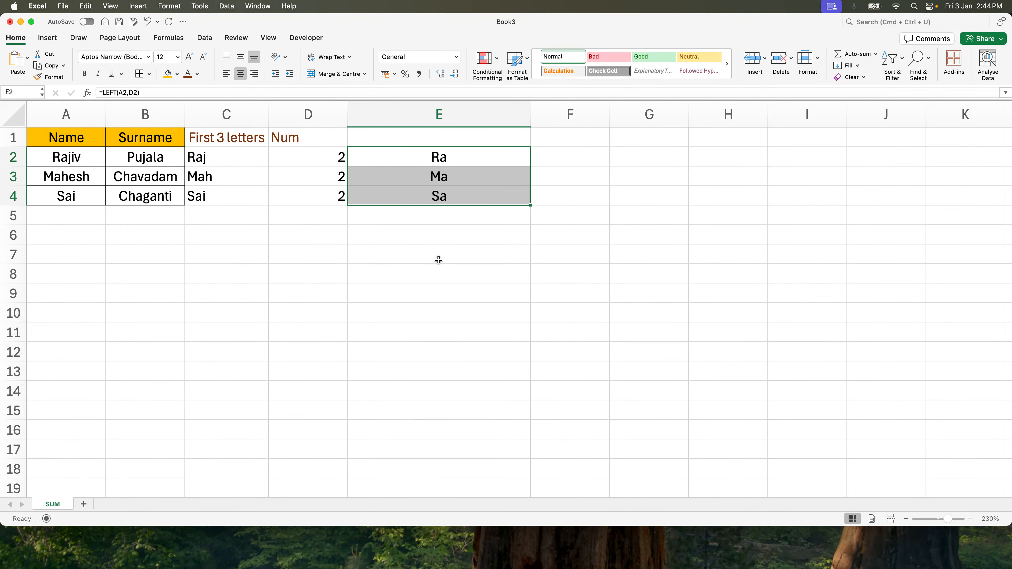
pyautogui.click(423, 246)
pyautogui.click(331, 158)
pyautogui.click(378, 156)
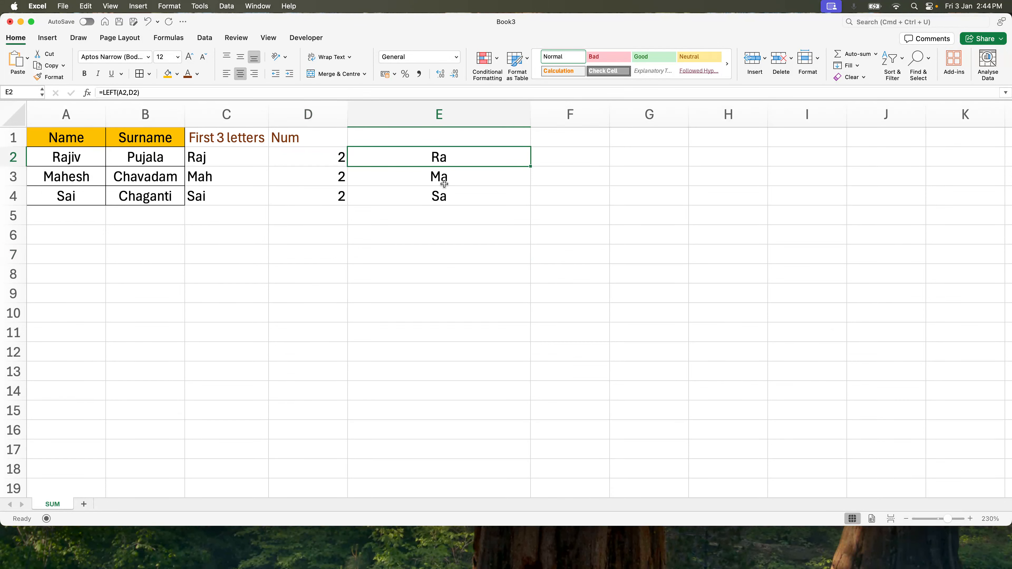
# - Delete columns D and E
pyautogui.click(526, 113)
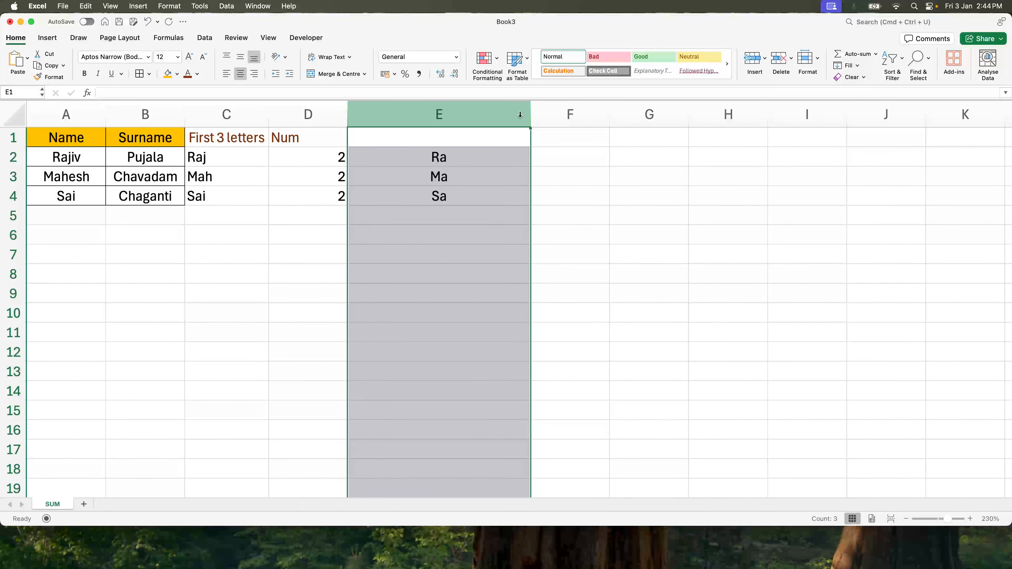
pyautogui.click(476, 136)
pyautogui.moveTo(294, 117); pyautogui.dragTo(433, 127)
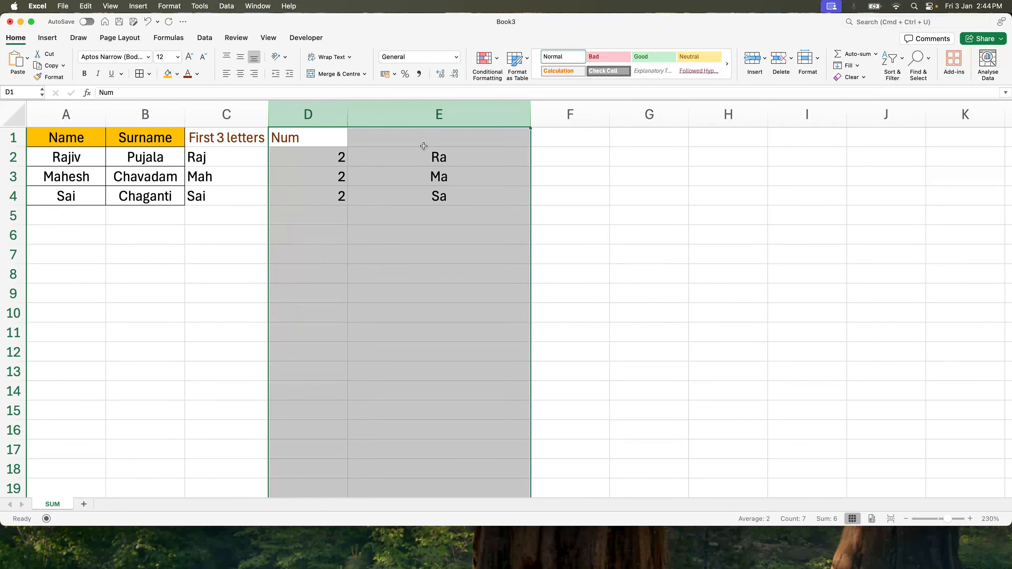
pyautogui.rightClick(424, 146)
pyautogui.click(440, 214)
# - Enter the column header By using LEN in D1
pyautogui.click(299, 138)
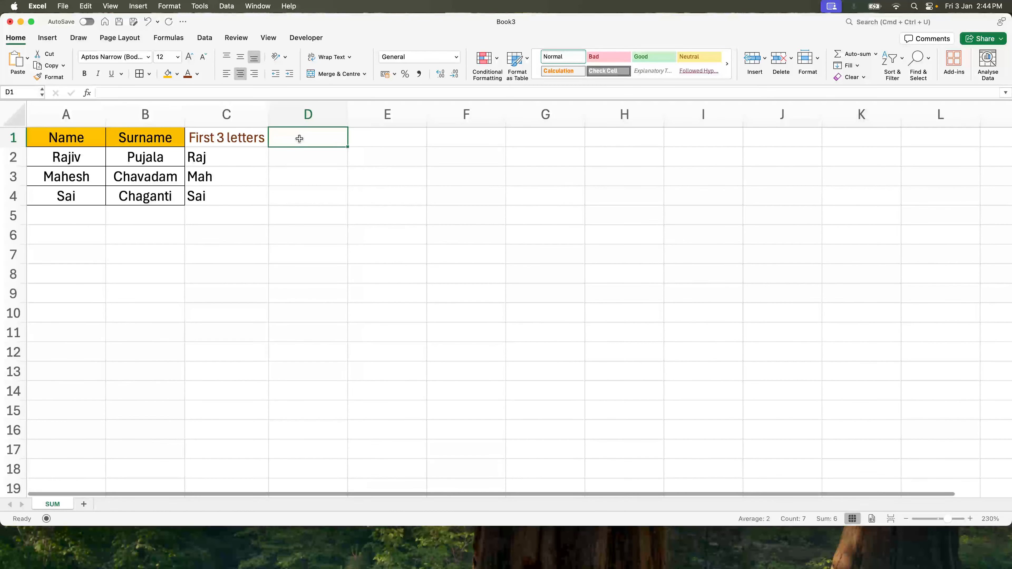
pyautogui.write('By using ')
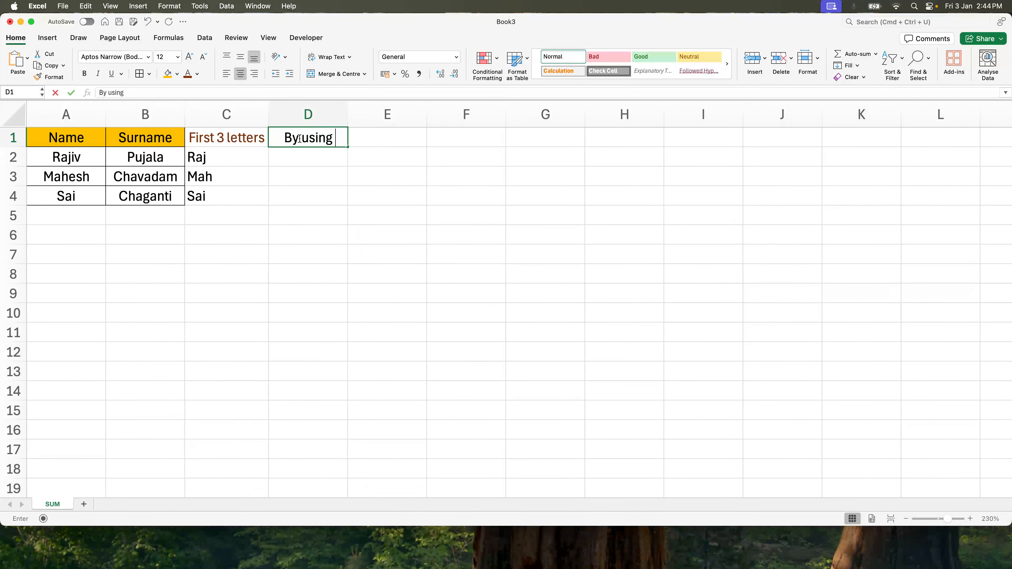
pyautogui.write('LEN')
pyautogui.press('Return')
# - Widen column D and apply the font colour to the D1 header
pyautogui.moveTo(348, 116); pyautogui.dragTo(394, 117)
pyautogui.click(296, 138)
pyautogui.click(92, 154)
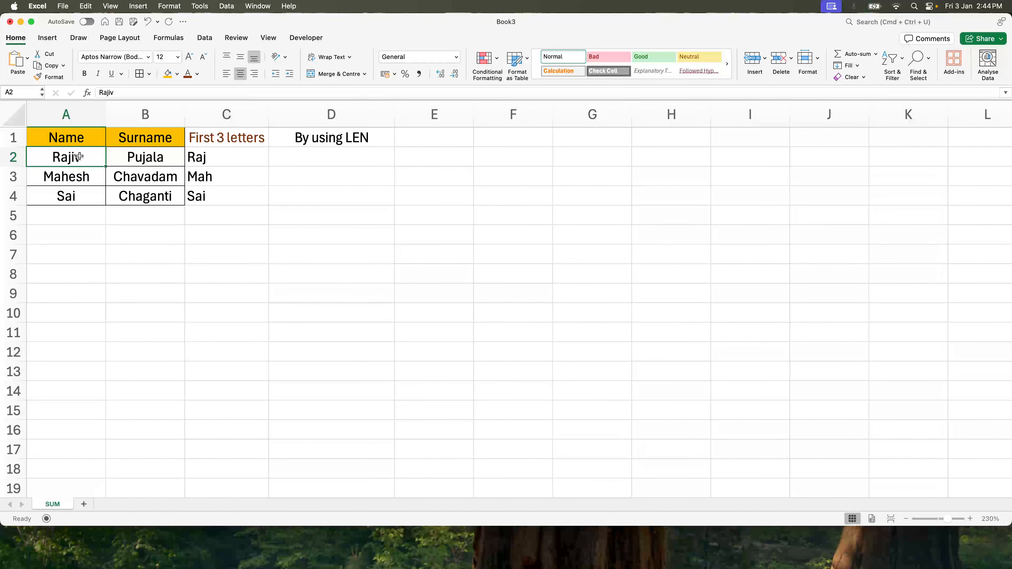
pyautogui.click(315, 154)
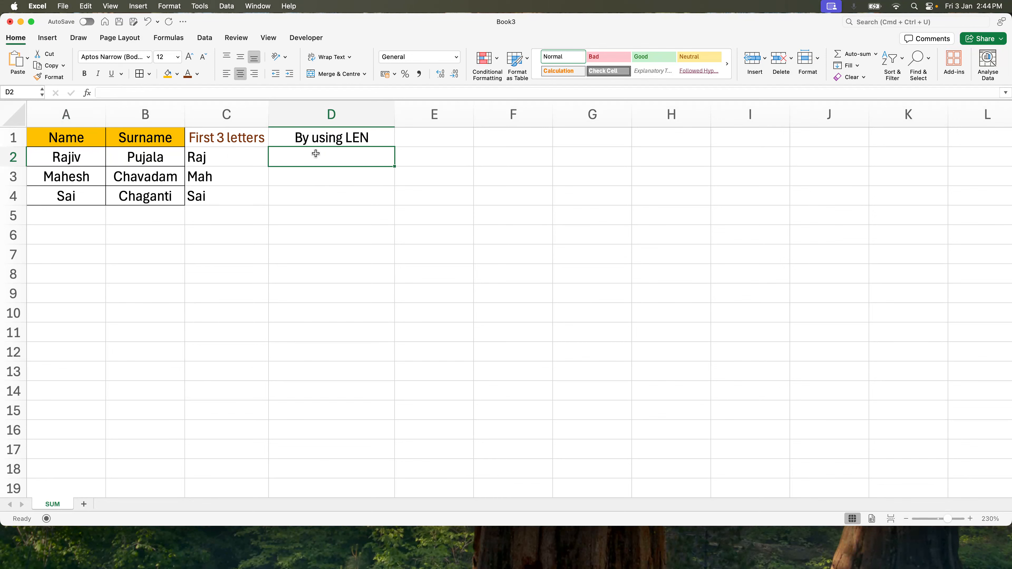
pyautogui.click(307, 144)
pyautogui.click(187, 73)
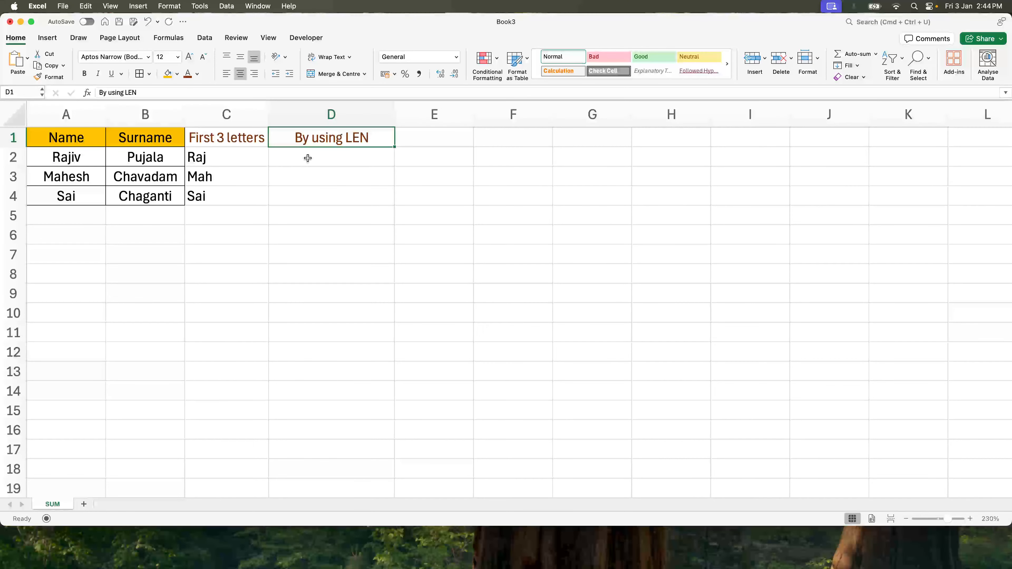
# - Enter the formula =LEN(A2) in D2 and fill it down through D4
pyautogui.click(309, 157)
pyautogui.write('=len')
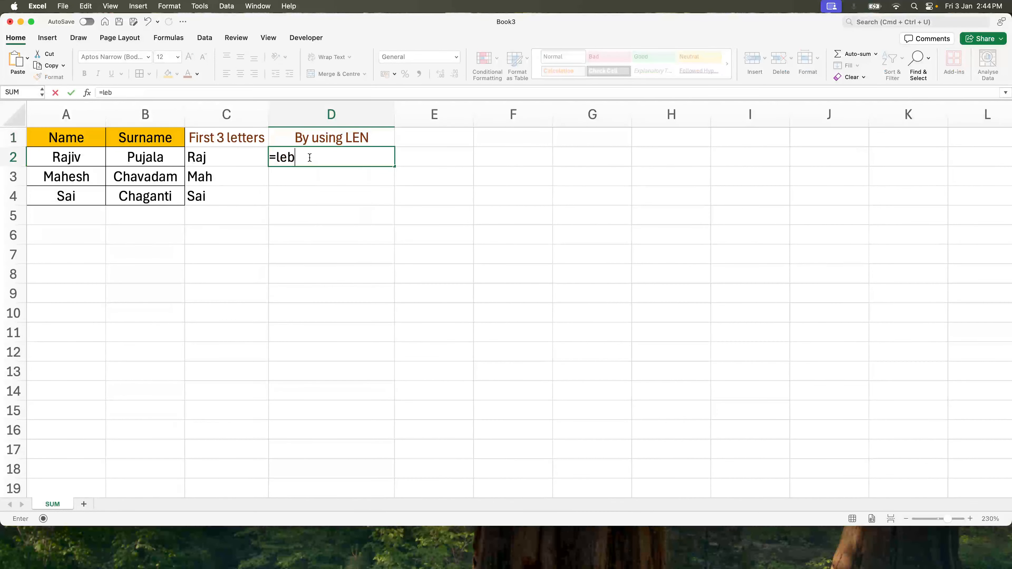
pyautogui.write('(a2)')
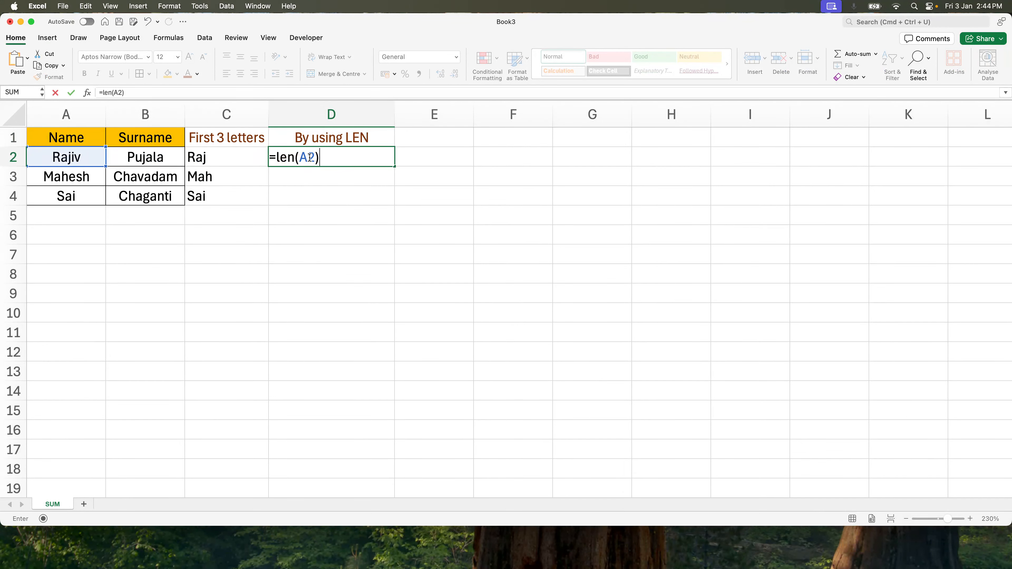
pyautogui.press('Return')
pyautogui.click(310, 159)
pyautogui.hotkey('shift', 'Down')
pyautogui.hotkey('shift', 'Down')
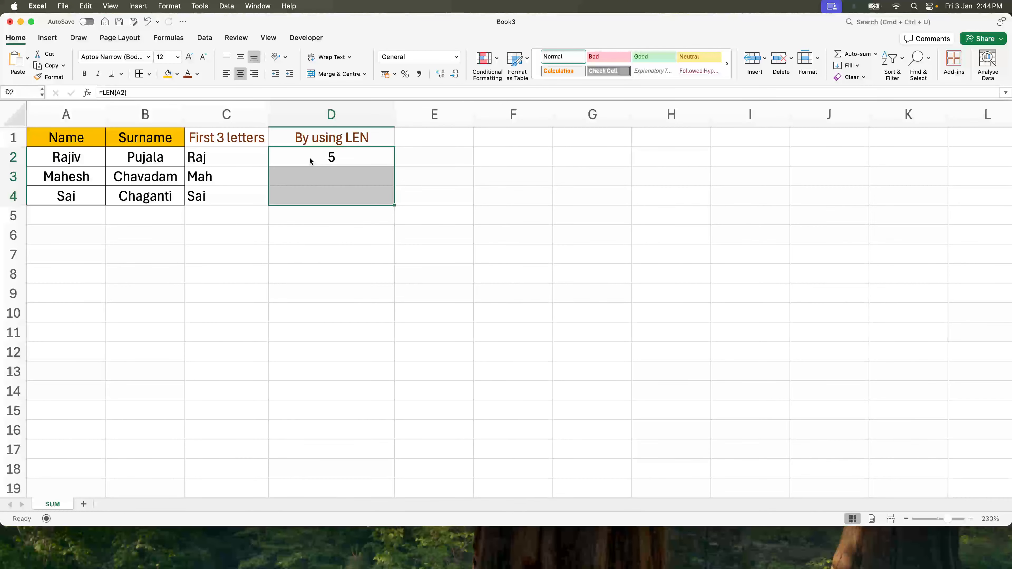
pyautogui.press('super+d')
# - Clear the formulas from D2 through D4
pyautogui.click(310, 159)
pyautogui.hotkey('shift', 'Down')
pyautogui.hotkey('shift', 'Down')
pyautogui.press('Delete')
# - Enter the formula =LEFT(A2,LEN(A2)-2) in D2 to drop the last two characters of the name
pyautogui.click(309, 159)
pyautogui.write('=')
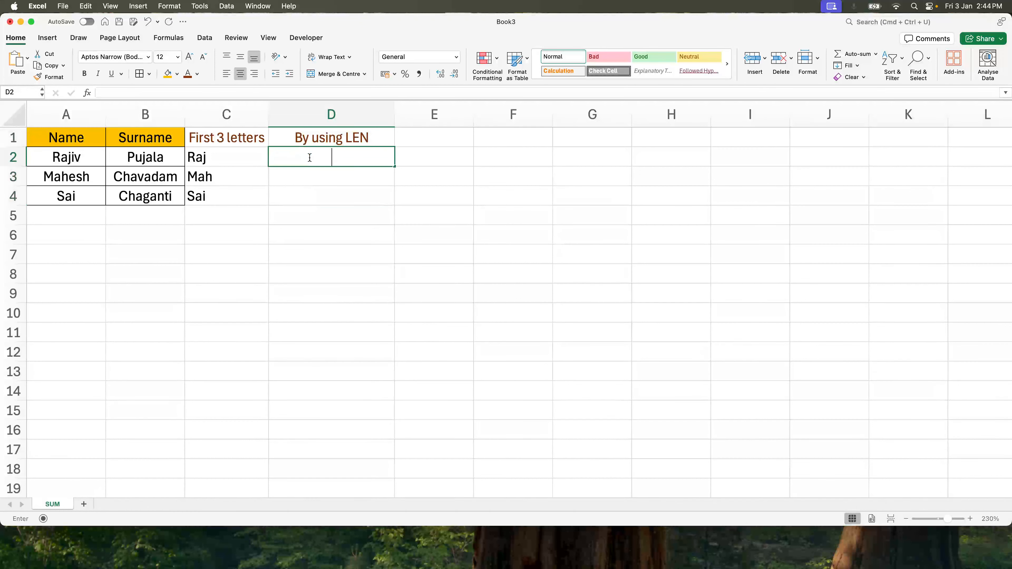
pyautogui.write('le')
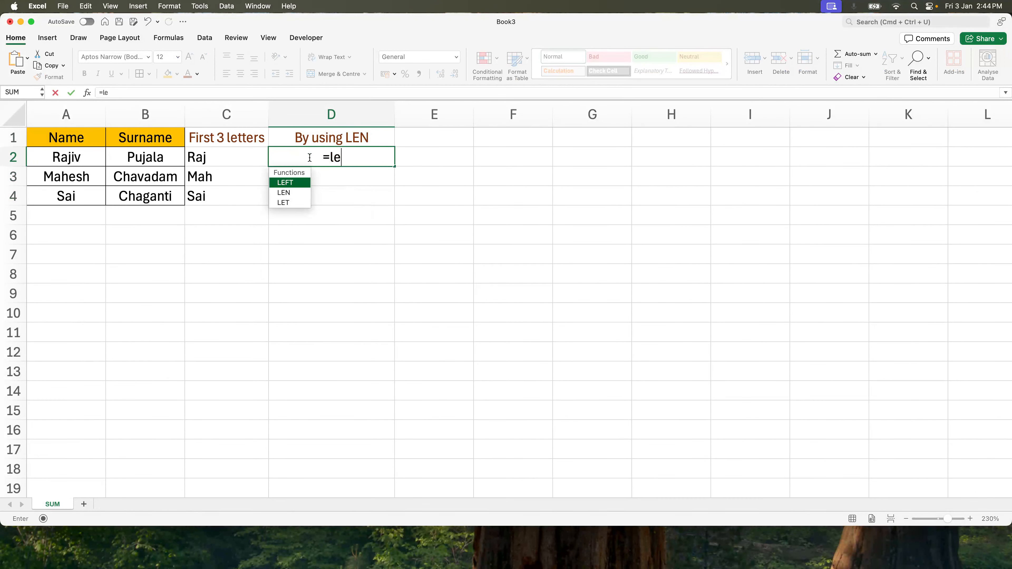
pyautogui.press('Tab')
pyautogui.press('Left')
pyautogui.press('Left')
pyautogui.press('Left')
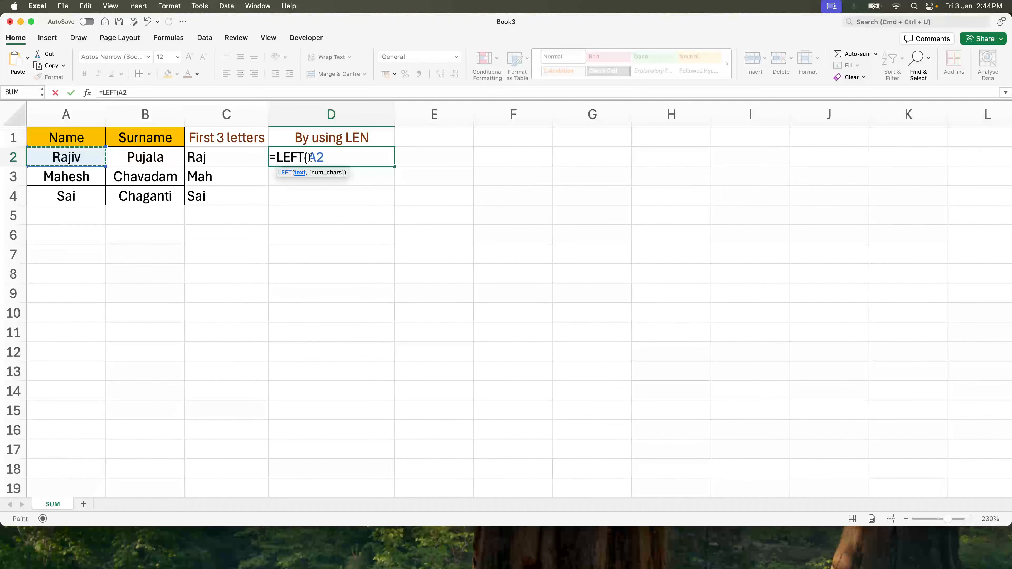
pyautogui.write(',')
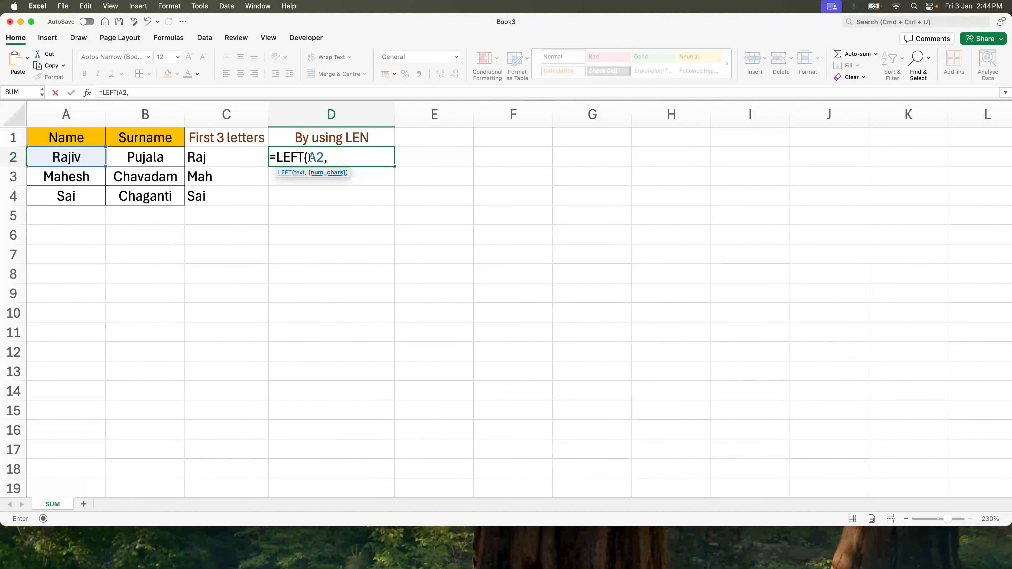
pyautogui.write('len')
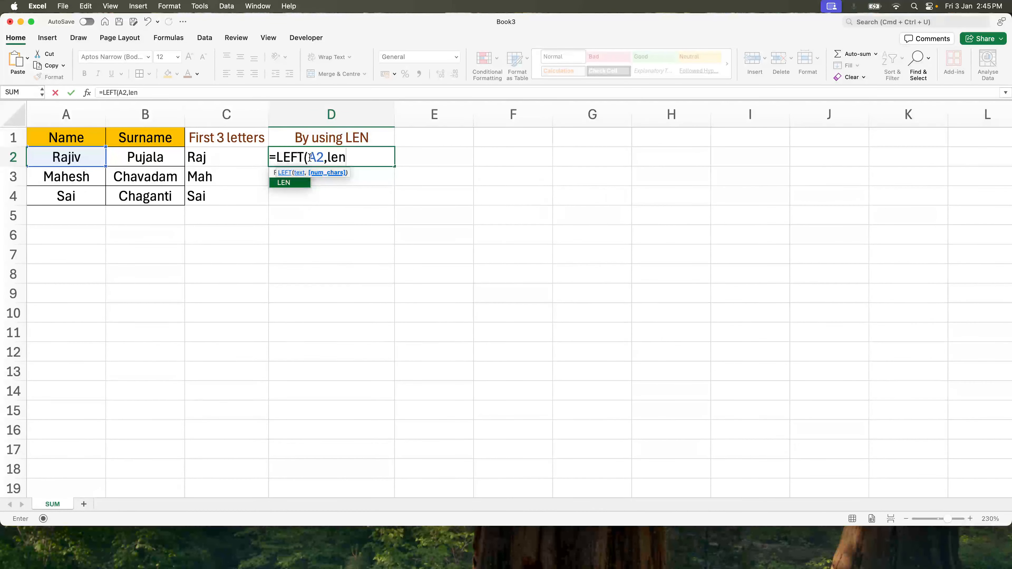
pyautogui.write('(')
pyautogui.press('Left')
pyautogui.press('Left')
pyautogui.press('Left')
pyautogui.write(')')
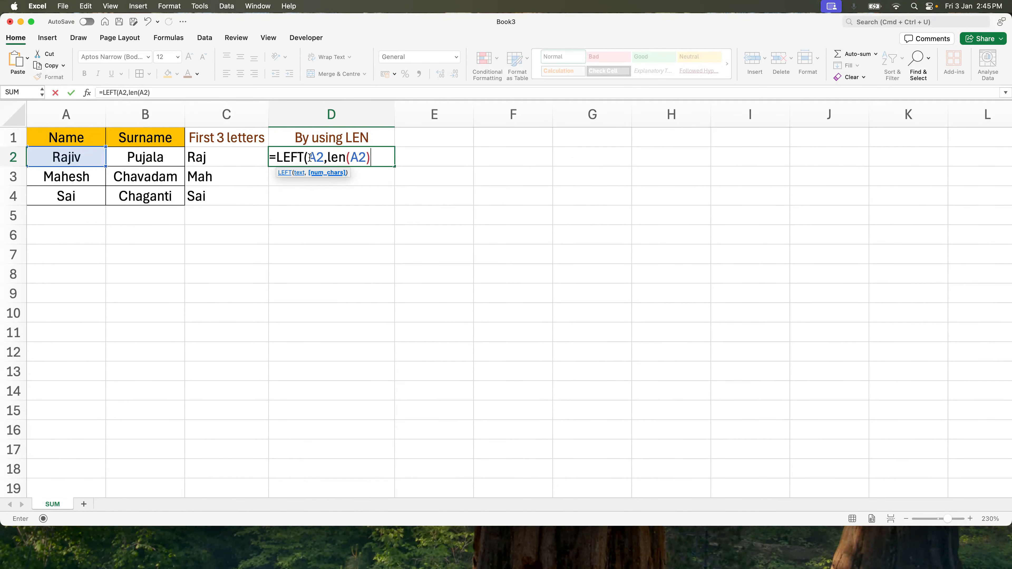
pyautogui.write('-2)')
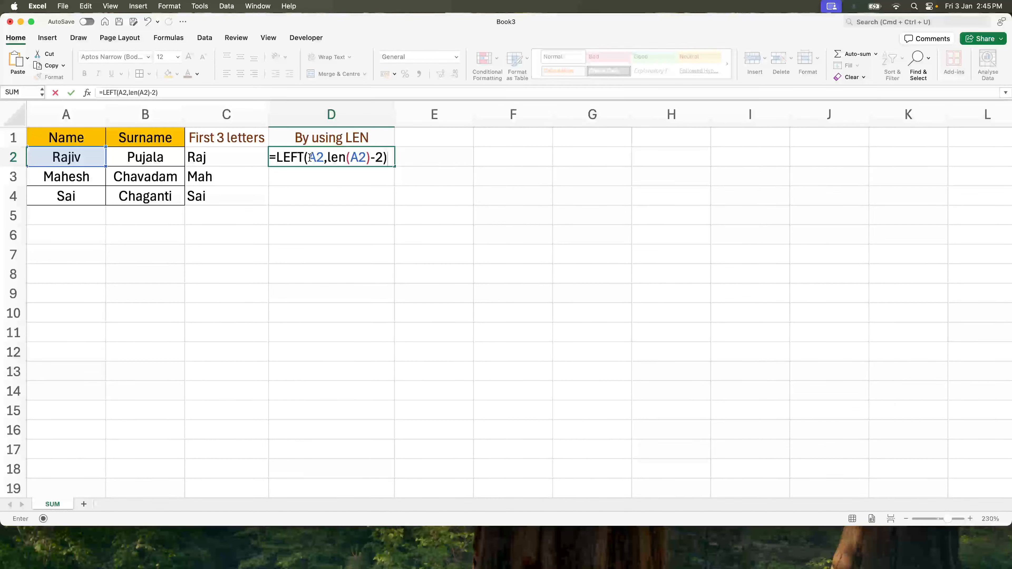
pyautogui.press('Return')
# - Fill the D2 formula down through D4
pyautogui.click(310, 159)
pyautogui.hotkey('shift', 'Down')
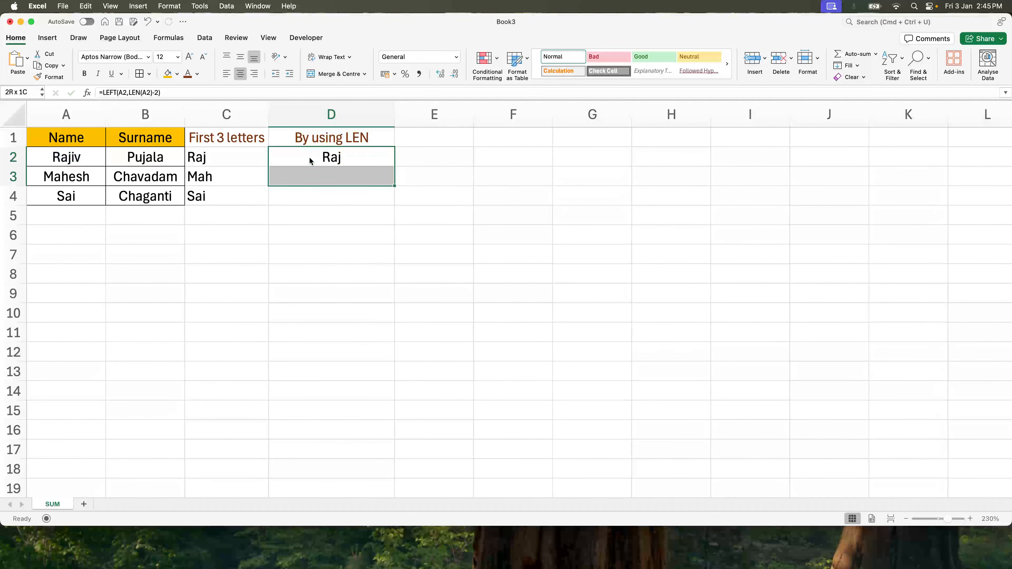
pyautogui.hotkey('shift', 'Down')
pyautogui.press('super+d')
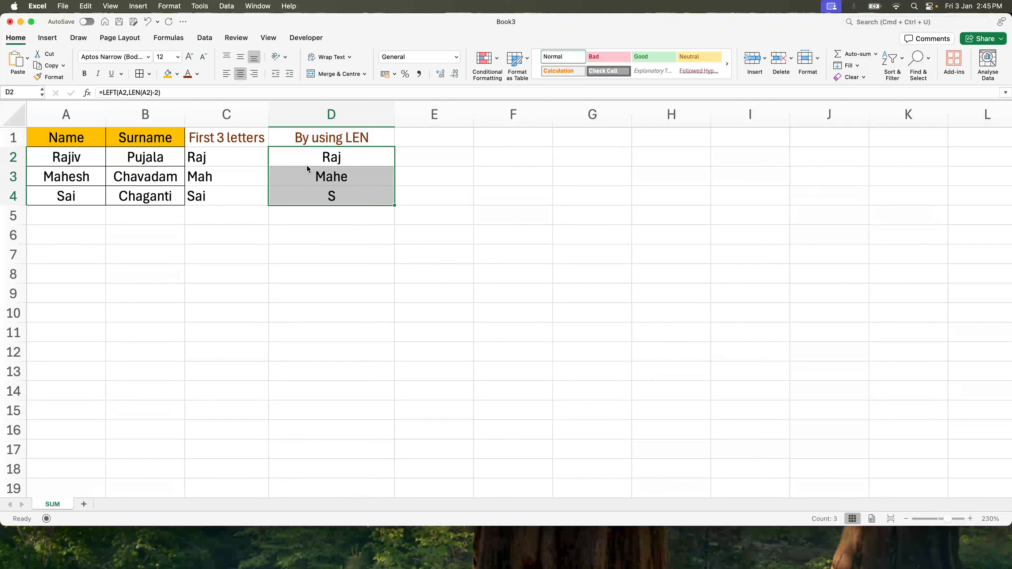
pyautogui.click(378, 200)
pyautogui.click(371, 153)
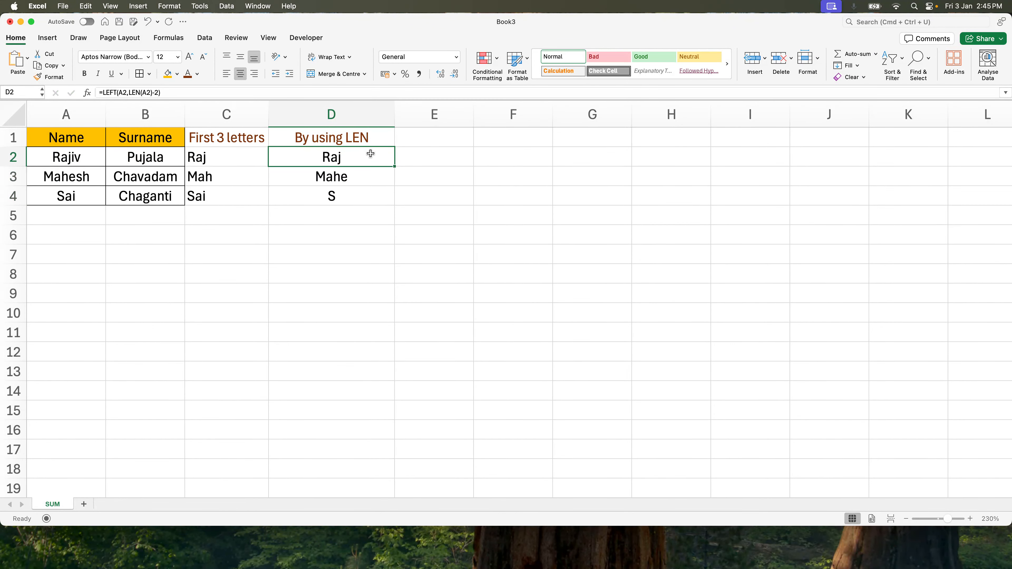
# - Type the expected initials RP, MC and SC into E2 through E4
pyautogui.click(371, 139)
pyautogui.click(410, 139)
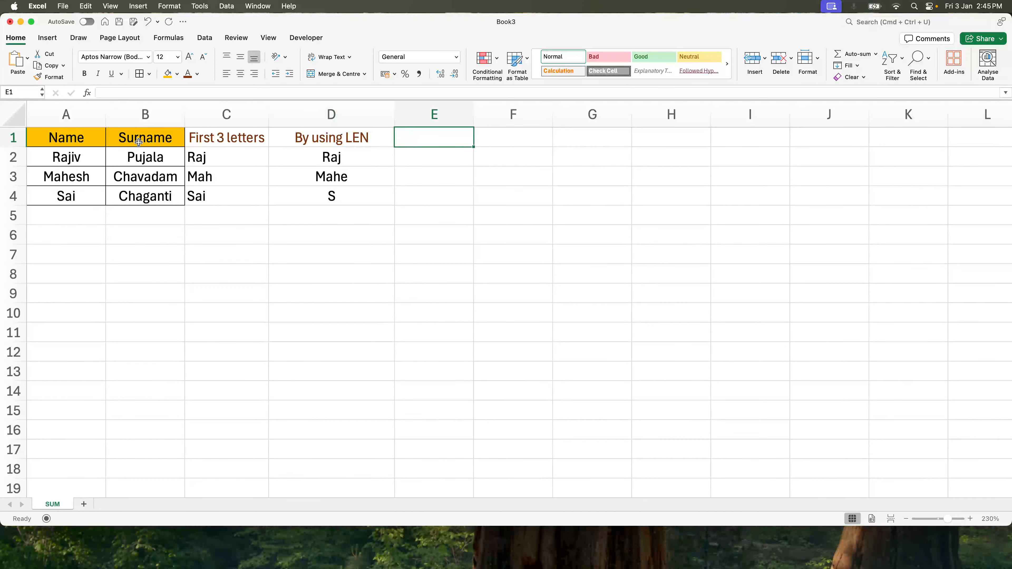
pyautogui.click(426, 156)
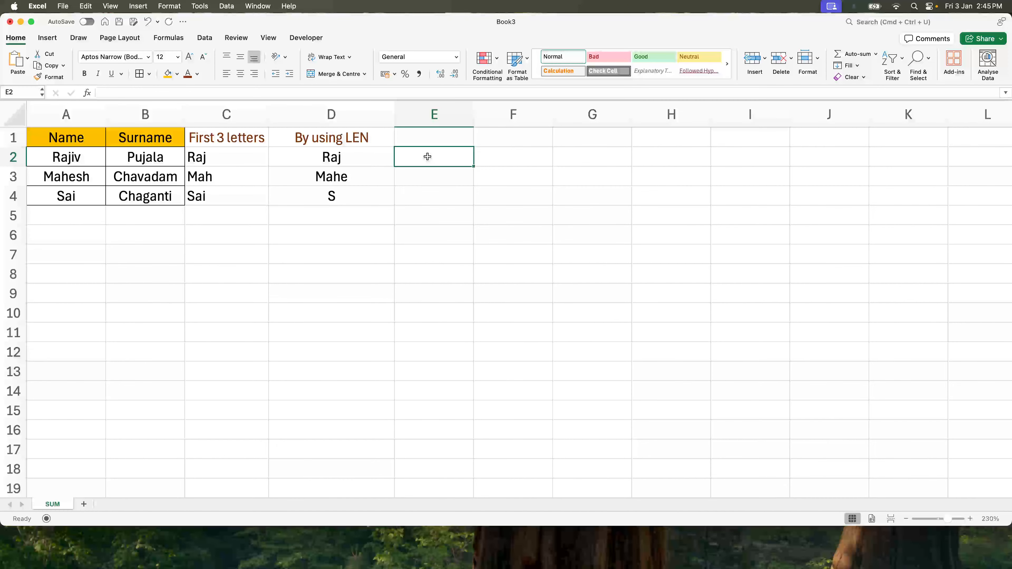
pyautogui.write('RP')
pyautogui.press('Return')
pyautogui.write('MC')
pyautogui.press('Return')
pyautogui.write('SC')
pyautogui.press('Return')
pyautogui.press('Up')
pyautogui.press('Up')
pyautogui.press('Up')
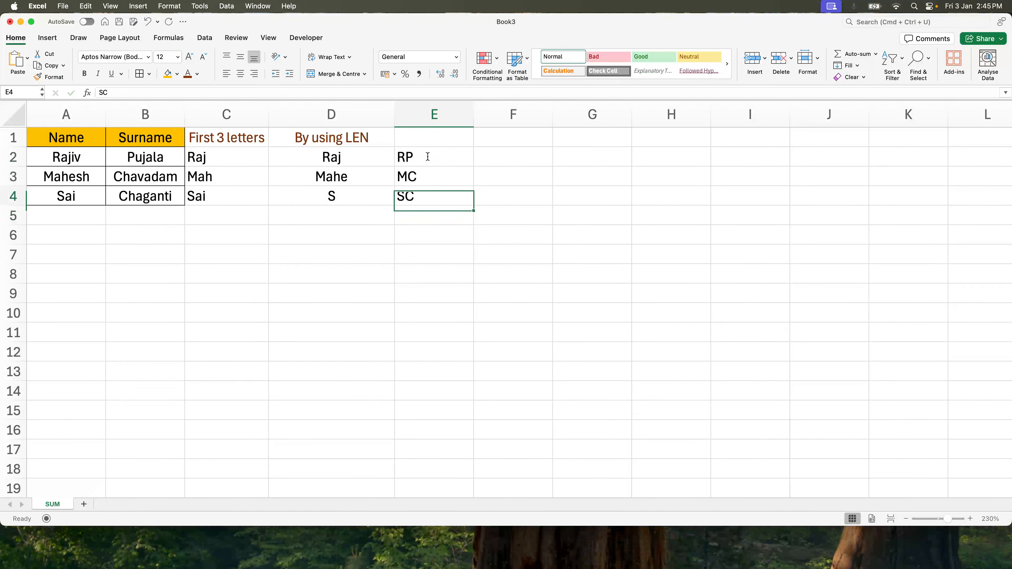
# - Clear cells E2 through E4
pyautogui.hotkey('shift', 'Down')
pyautogui.hotkey('shift', 'Down')
pyautogui.press('Delete')
pyautogui.press('Up')
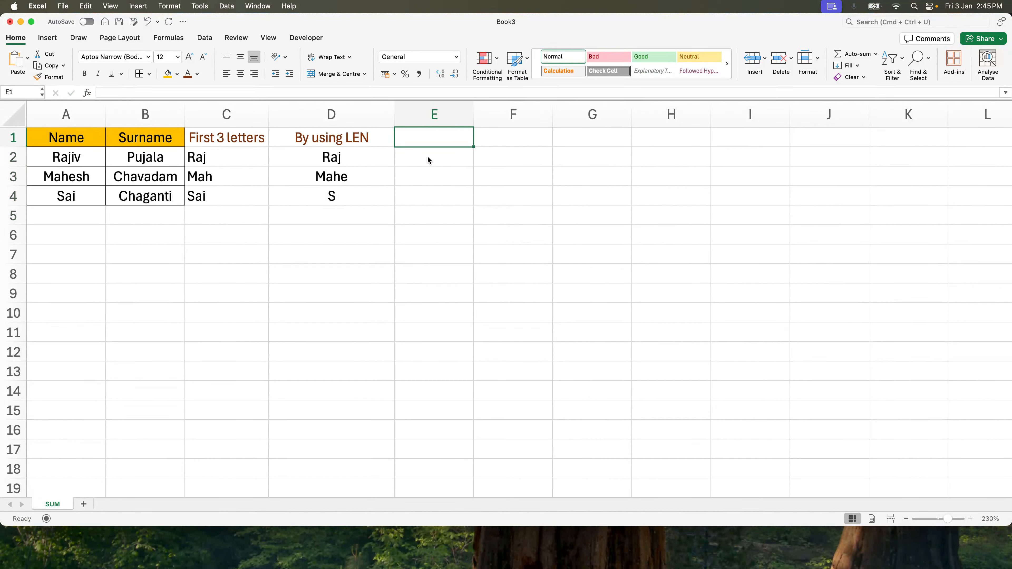
pyautogui.write('=left')
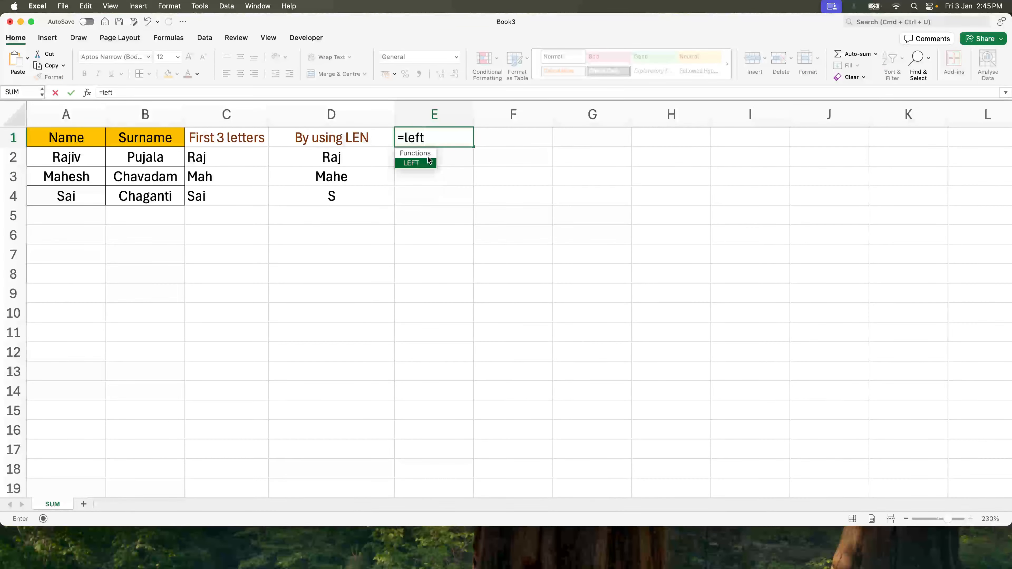
pyautogui.press('Escape')
# - Enter the formula =LEFT(A2,1) & LEFT(A2,1) in E2 to join two first letters
pyautogui.click(428, 159)
pyautogui.write('=l')
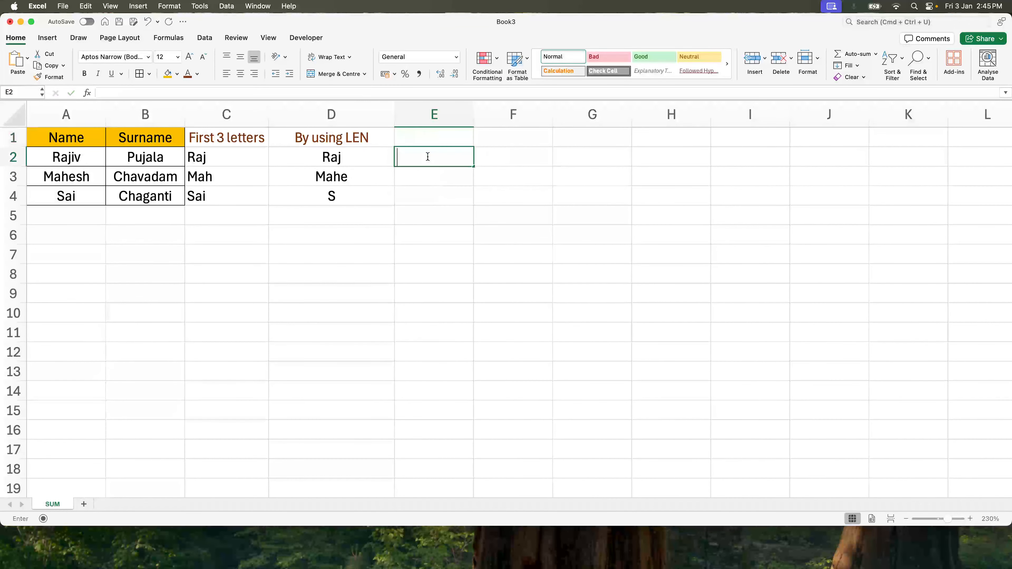
pyautogui.write('eft(')
pyautogui.press('Left')
pyautogui.press('Left')
pyautogui.press('Left')
pyautogui.press('Left')
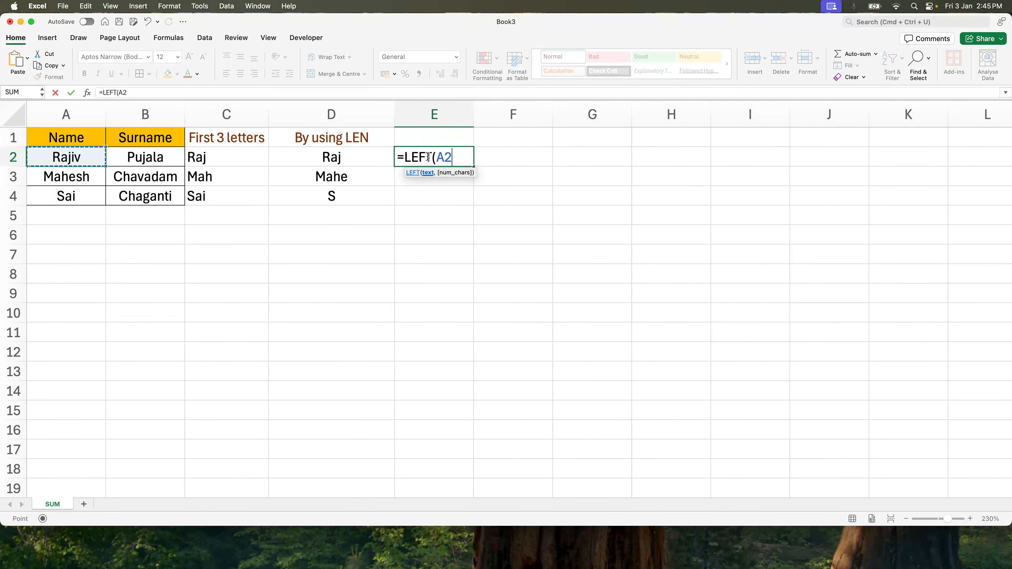
pyautogui.write(',1)')
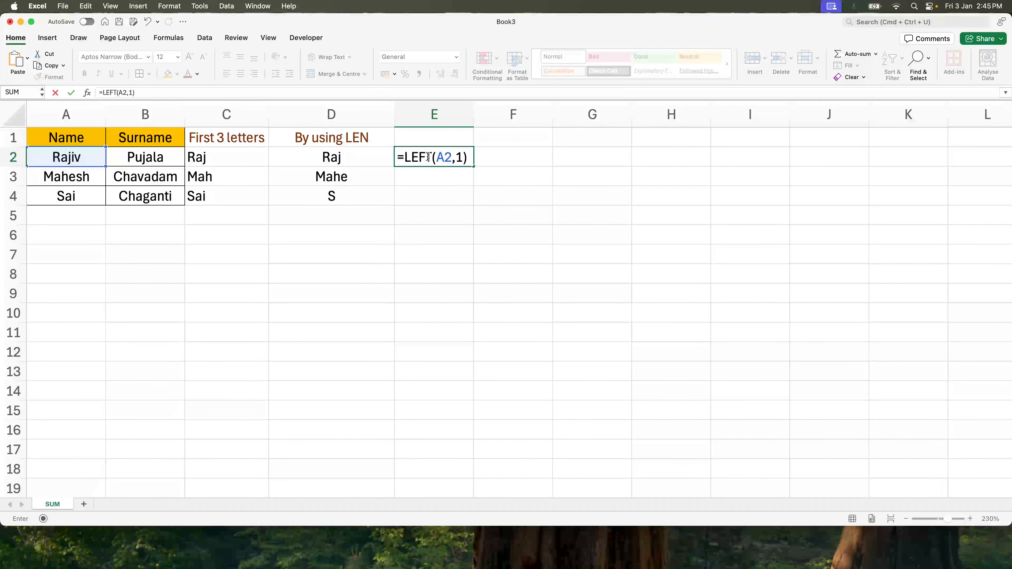
pyautogui.write(' & left(')
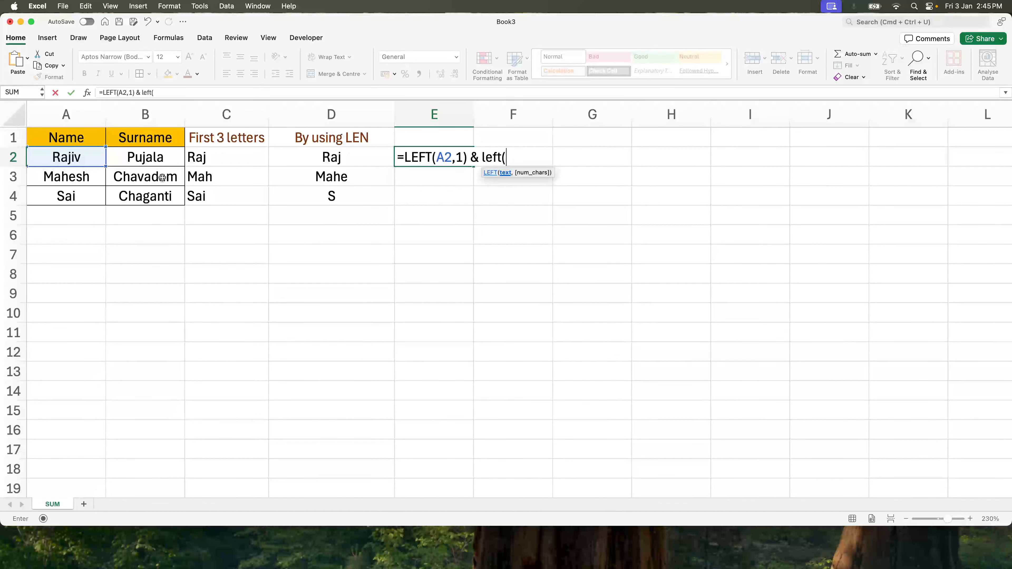
pyautogui.click(67, 158)
pyautogui.write(',1)')
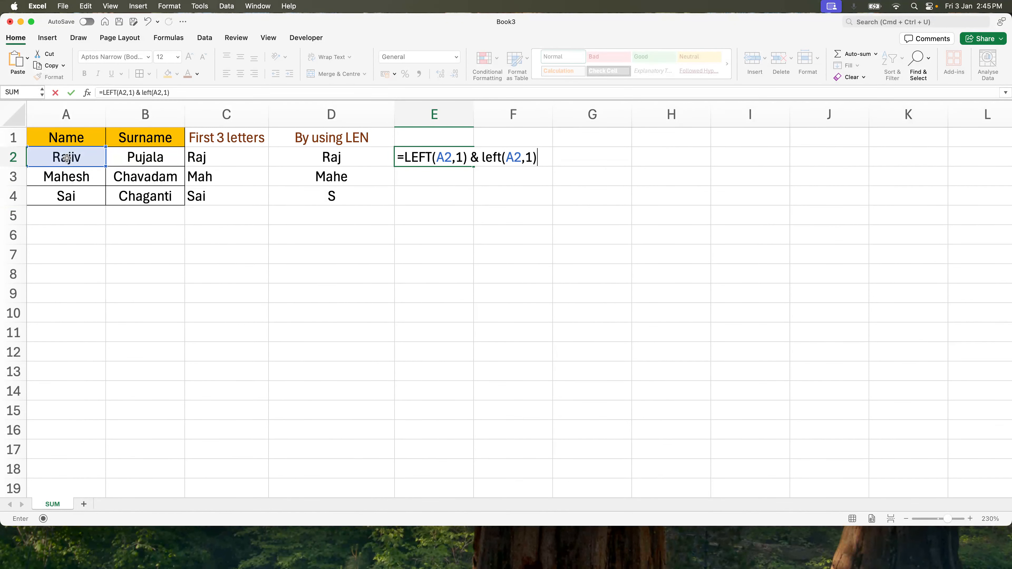
pyautogui.press('Return')
# - Change the second LEFT reference in E2 from A2 to B2 so it takes the surname's first letter
pyautogui.press('Up')
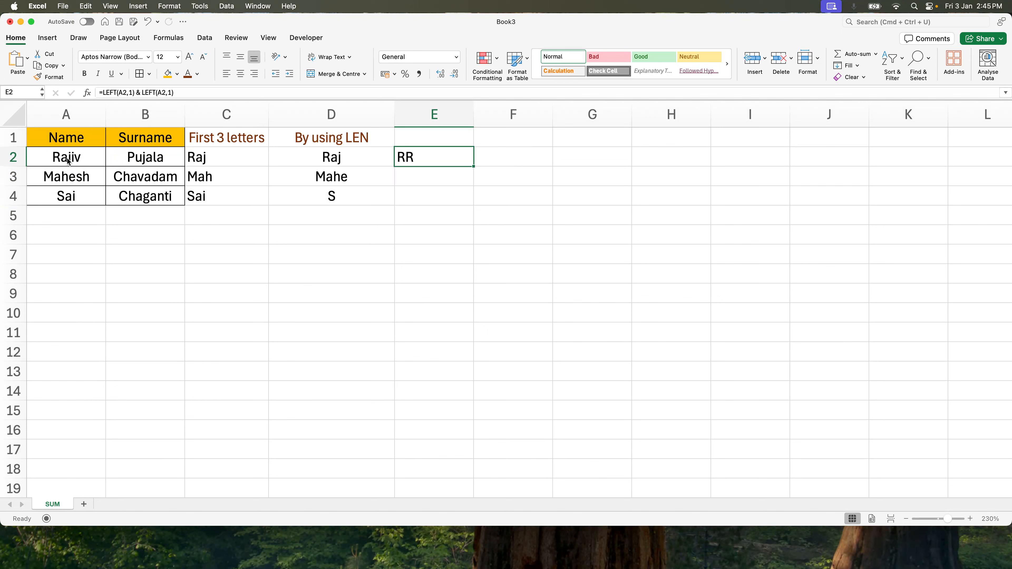
pyautogui.click(161, 92)
pyautogui.press('BackSpace')
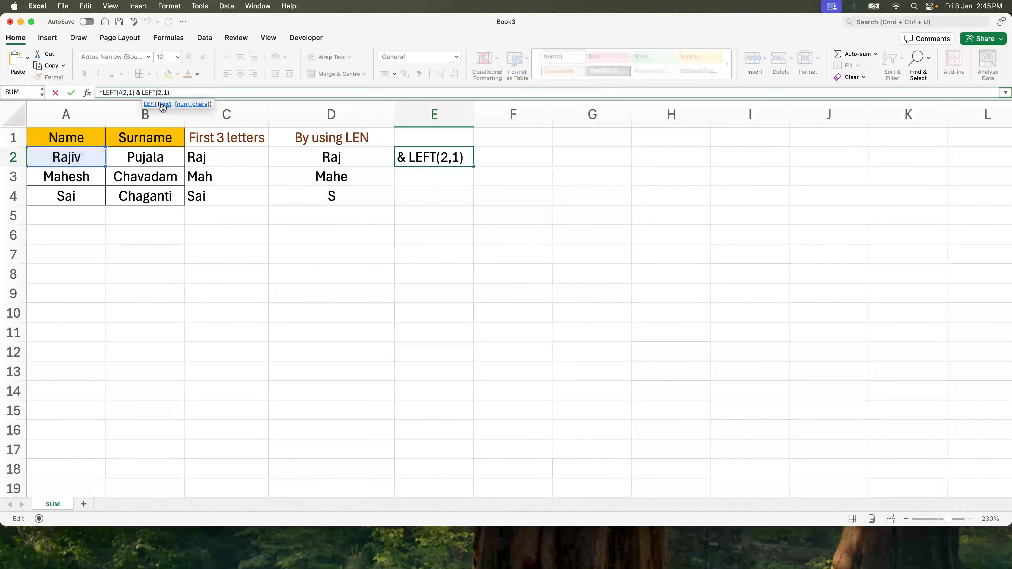
pyautogui.write('B')
pyautogui.press('Return')
# - Fill the E2 initials formula down through E4
pyautogui.press('Up')
pyautogui.hotkey('shift', 'Down')
pyautogui.hotkey('shift', 'Down')
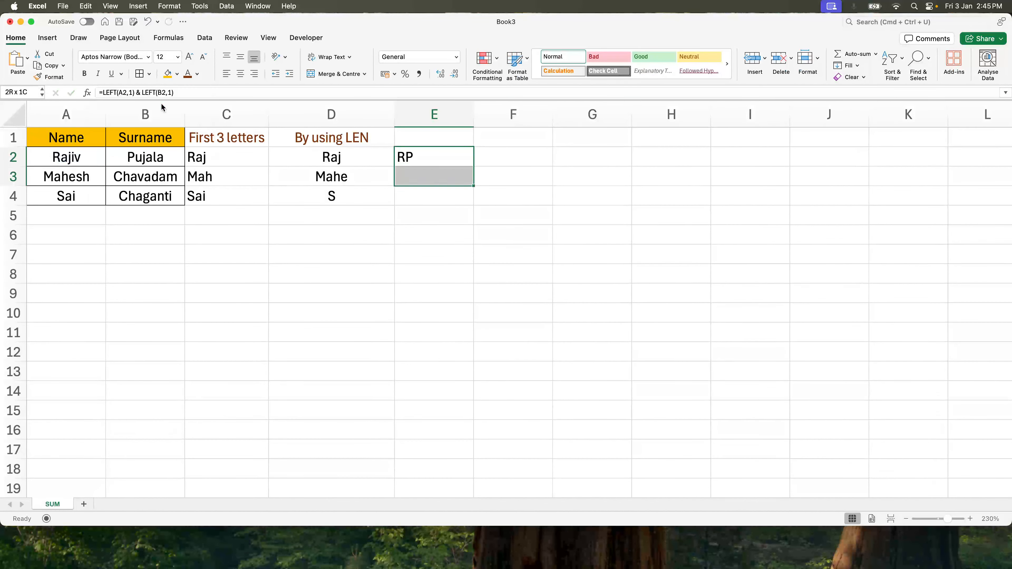
pyautogui.press('super+d')
# - Widen column F to make room for a new initials formula in F2
pyautogui.hotkey('shift', 'Up')
pyautogui.hotkey('shift', 'Up')
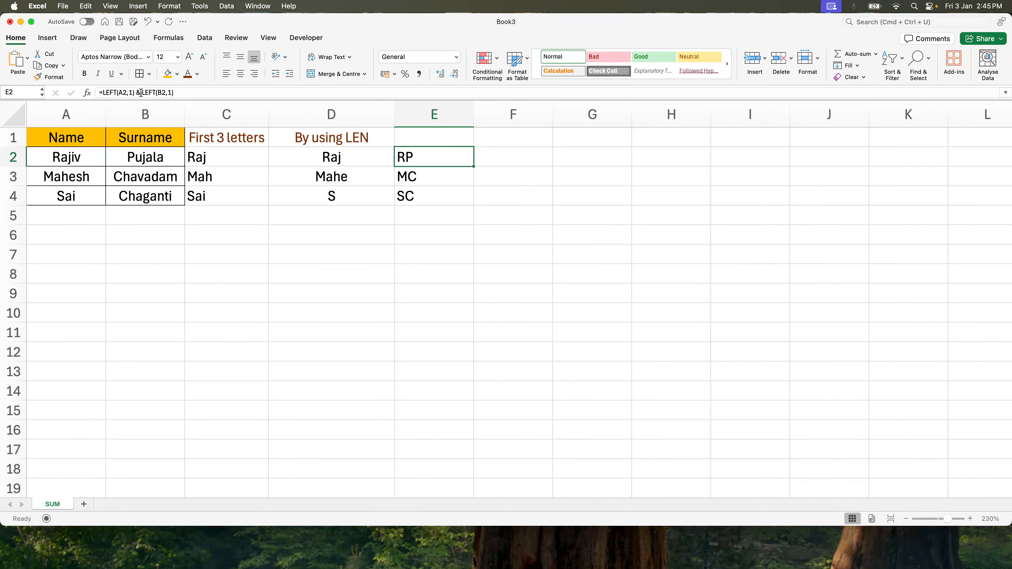
pyautogui.click(138, 92)
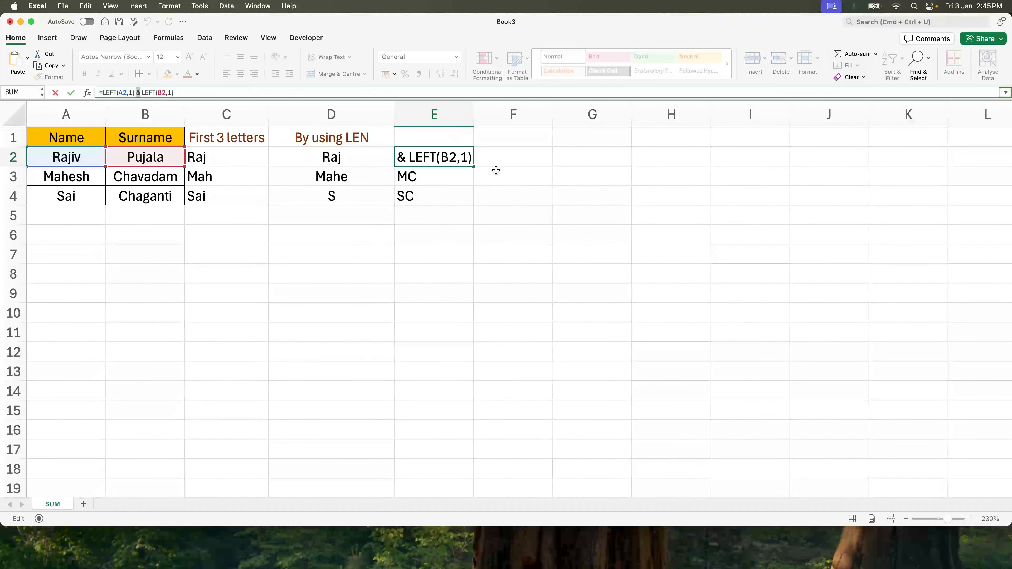
pyautogui.click(501, 159)
pyautogui.write('=conca')
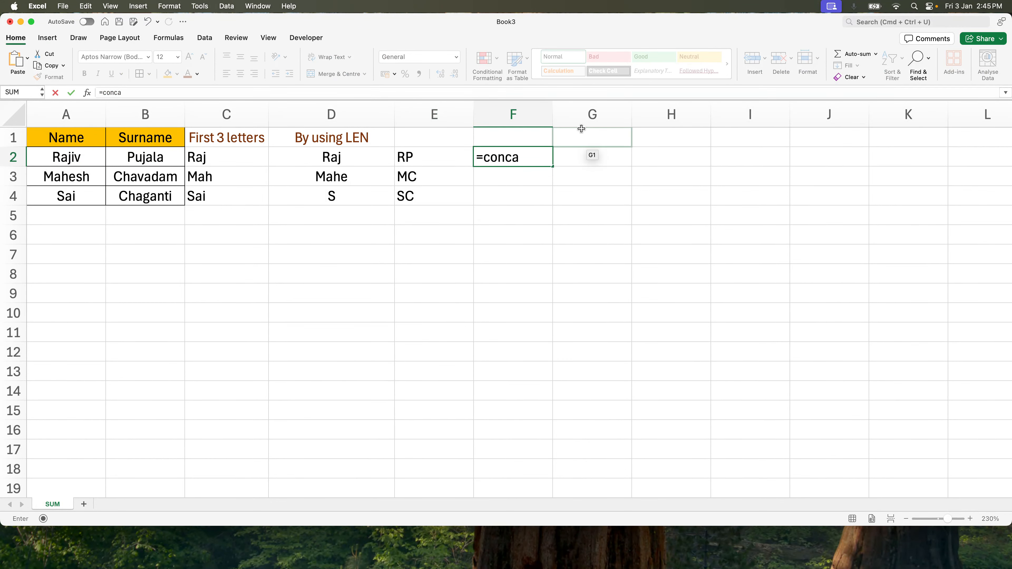
pyautogui.press('BackSpace')
pyautogui.press('BackSpace')
pyautogui.press('BackSpace')
pyautogui.press('BackSpace')
pyautogui.press('BackSpace')
pyautogui.moveTo(553, 114); pyautogui.dragTo(706, 114)
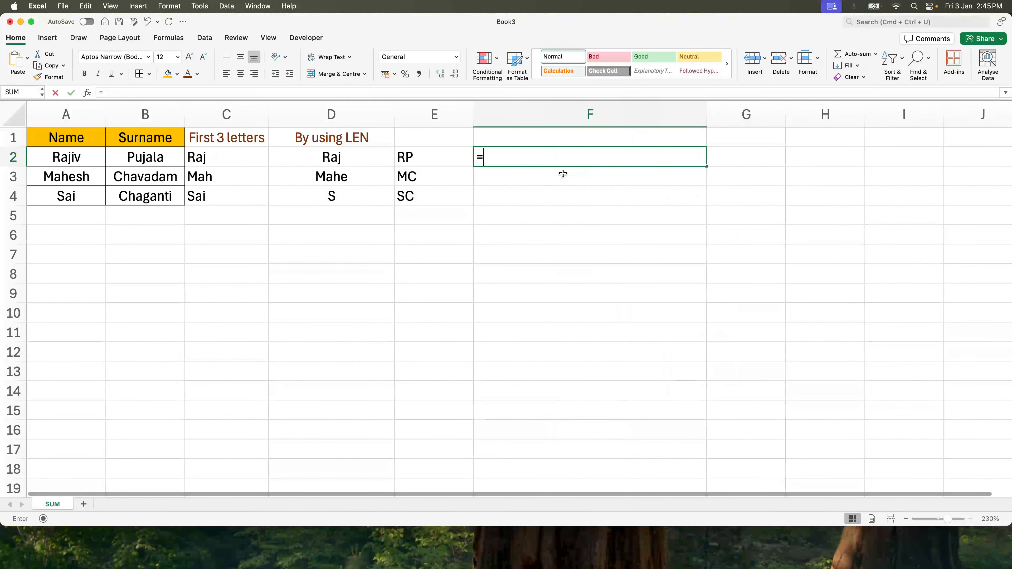
# - Enter =CONCAT(LEFT(A2,1),LEFT(B2,1)) in F2 to join the name and surname initials
pyautogui.write('conca')
pyautogui.press('Tab')
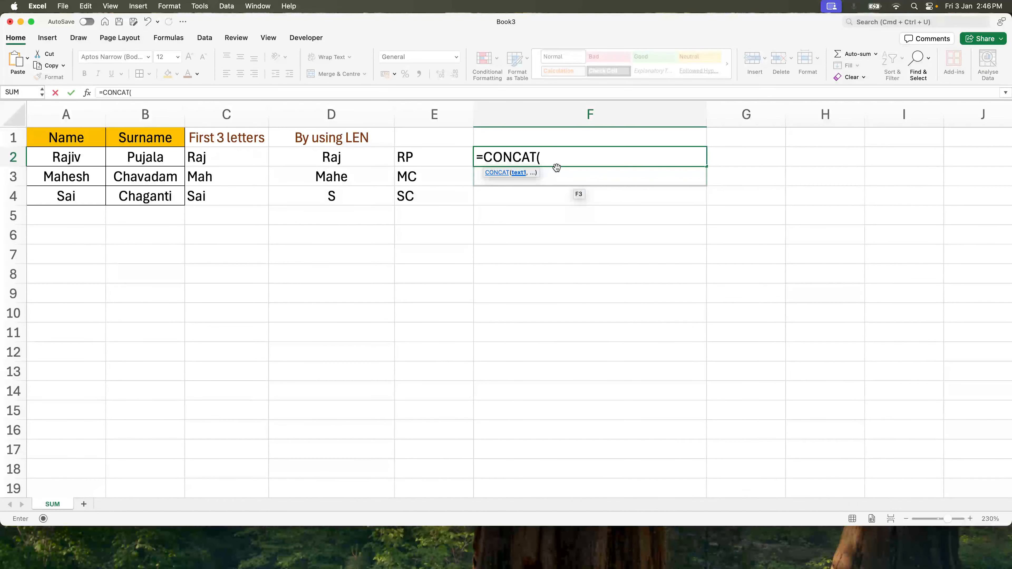
pyautogui.write('left')
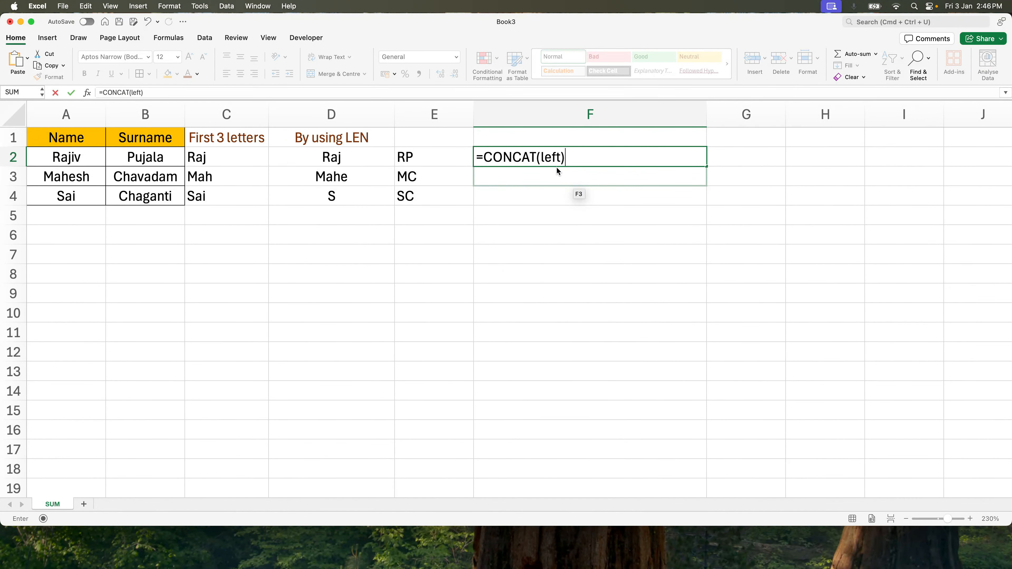
pyautogui.write('(')
pyautogui.click(77, 155)
pyautogui.write(',1),')
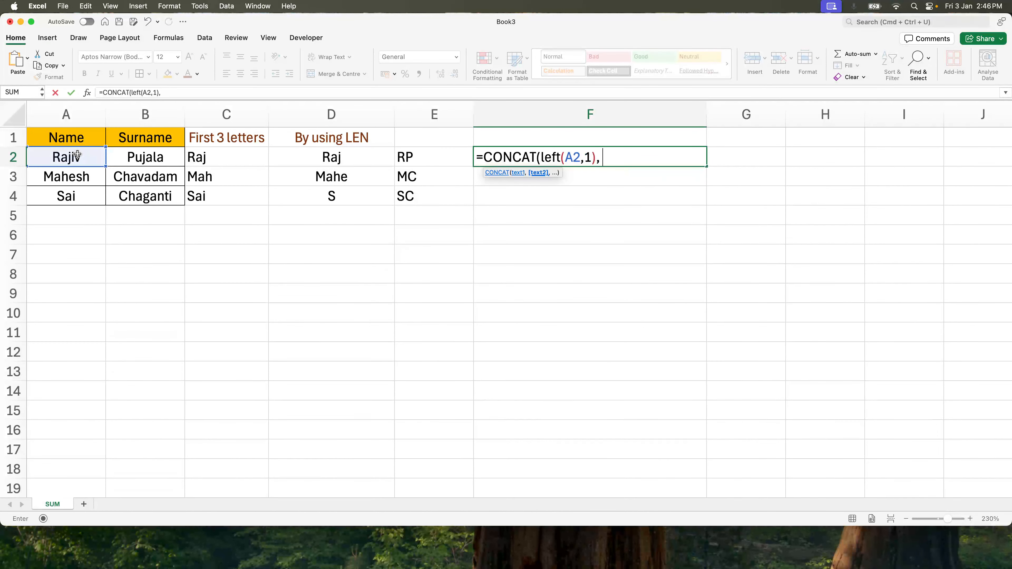
pyautogui.write(' left(')
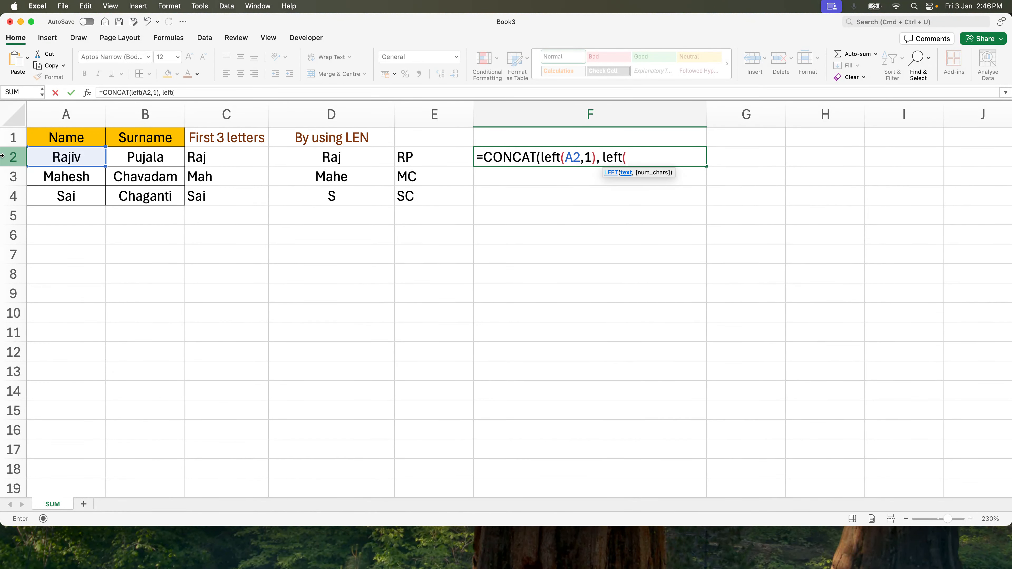
pyautogui.click(131, 153)
pyautogui.write(',1)')
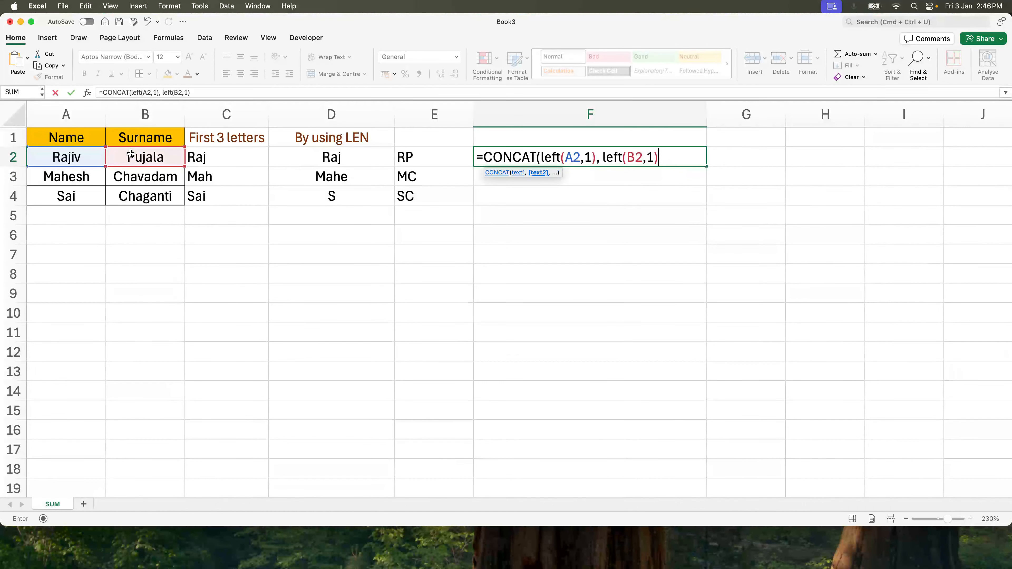
pyautogui.press('Return')
pyautogui.press('Return')
pyautogui.press('Up')
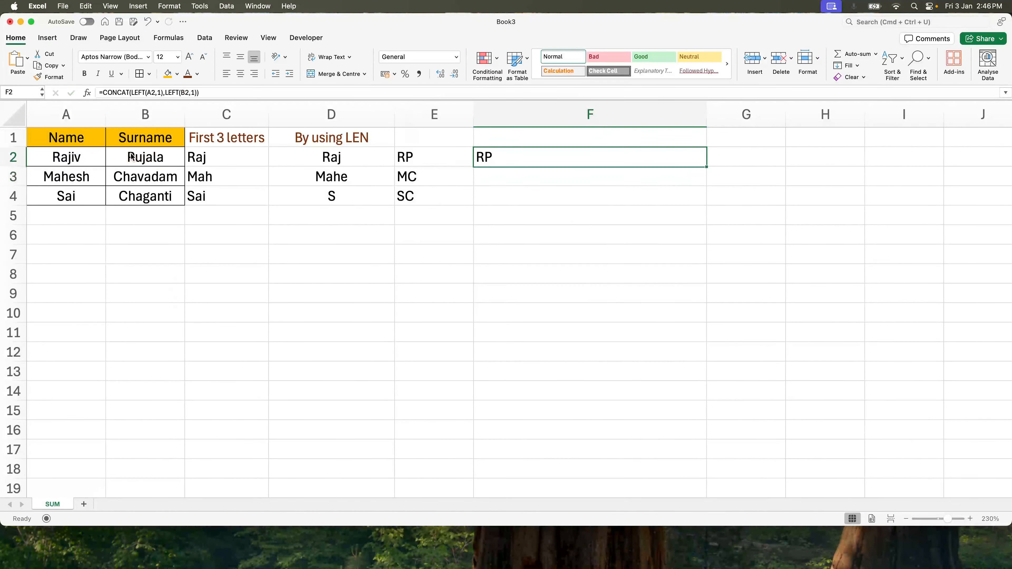
# - Fill the F2 CONCAT formula down through F4 and compare it with the E column formula
pyautogui.hotkey('shift', 'Down')
pyautogui.hotkey('shift', 'Down')
pyautogui.press('super+d')
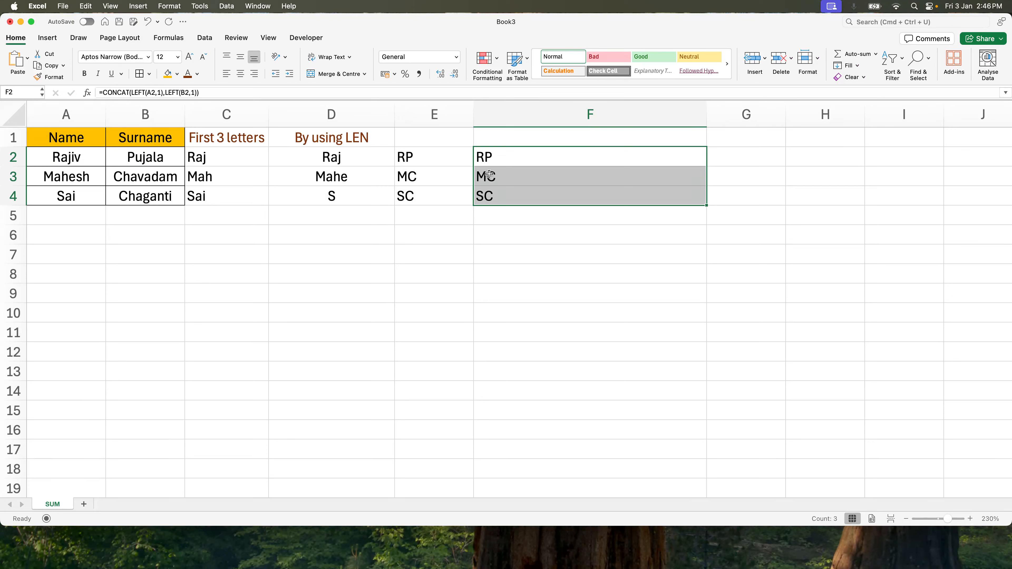
pyautogui.click(488, 174)
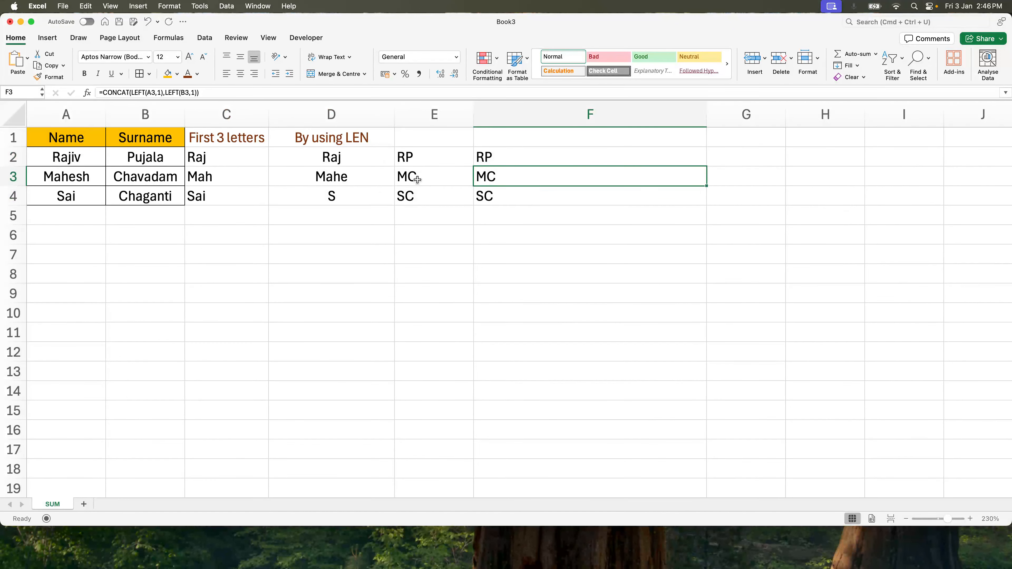
pyautogui.click(425, 147)
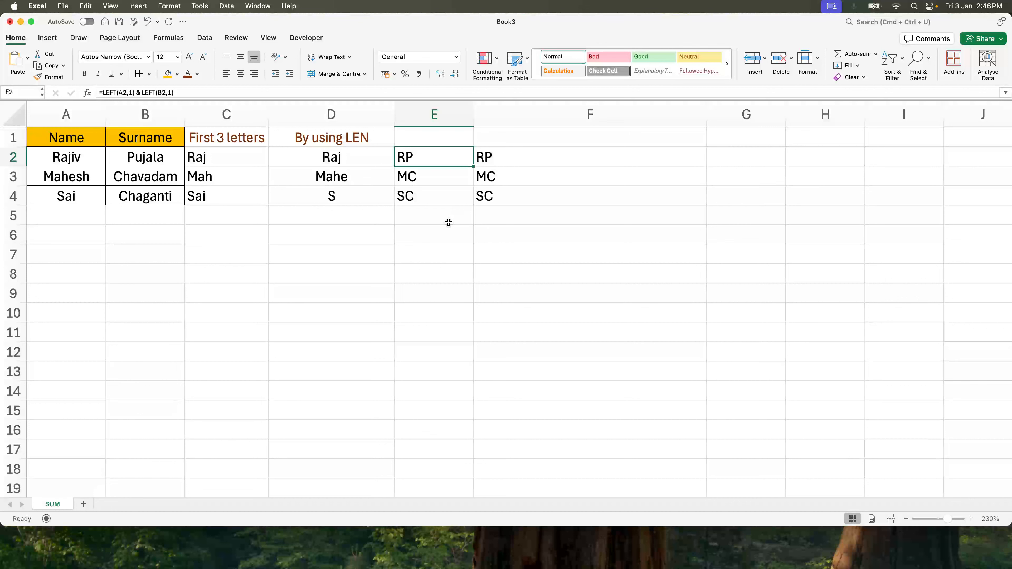
# - Rename the sheet as Data
pyautogui.doubleClick(58, 506)
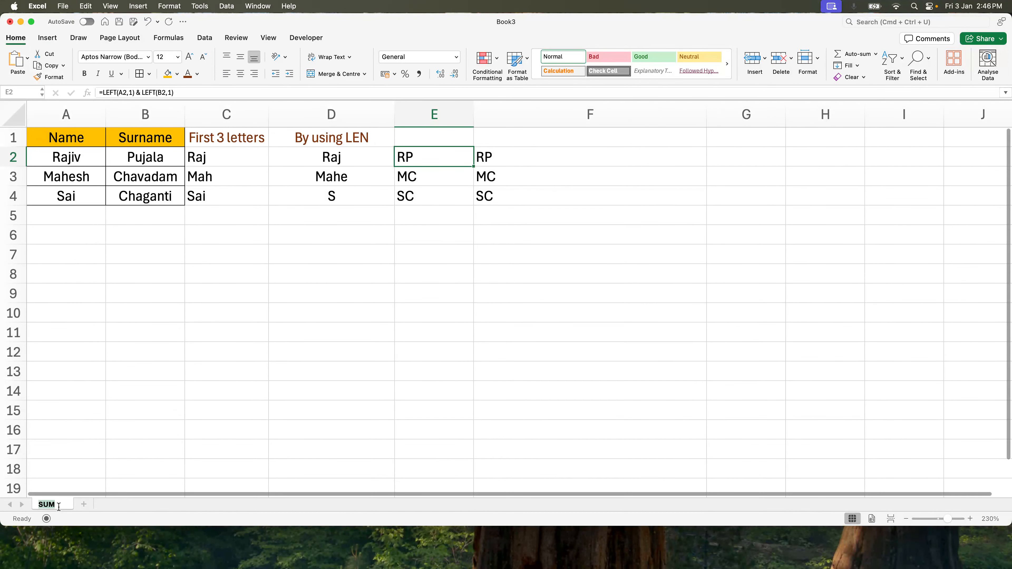
pyautogui.write('Data')
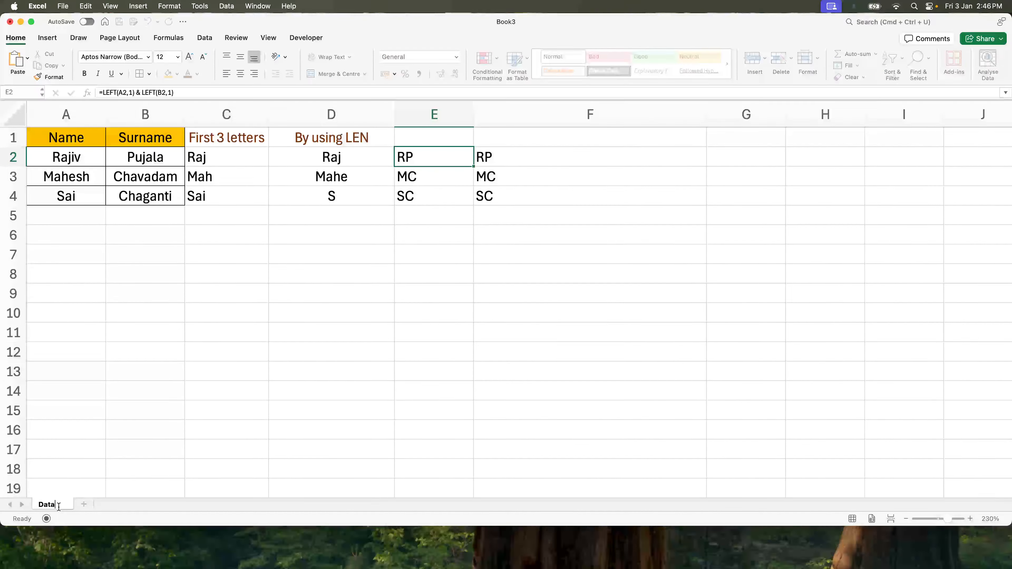
pyautogui.press('Return')
# - Copy the Name and Surname table A1:B4 and paste it starting at A8
pyautogui.click(145, 293)
pyautogui.moveTo(76, 145); pyautogui.dragTo(137, 200)
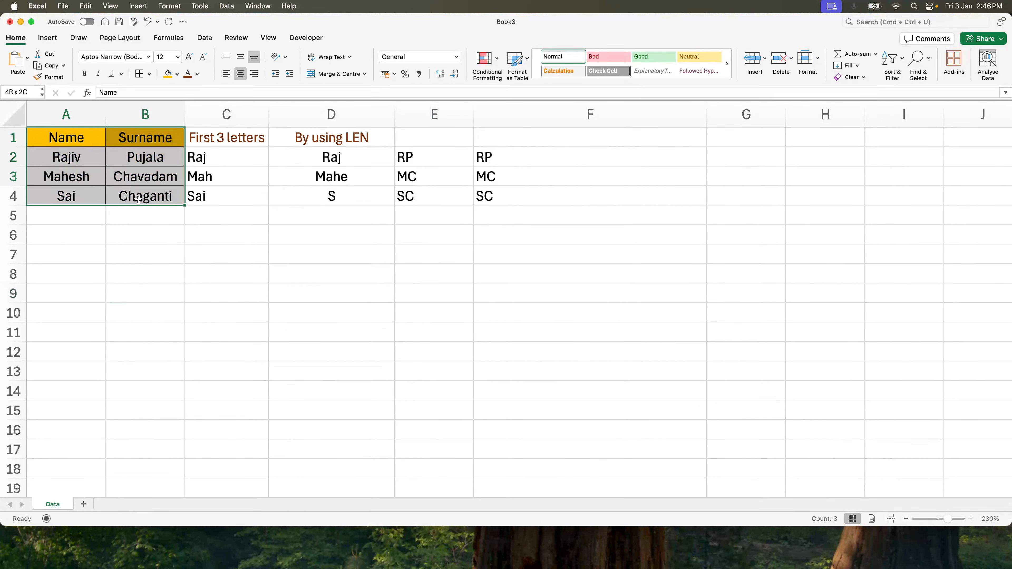
pyautogui.press('super+c')
pyautogui.click(76, 272)
pyautogui.press('super+v')
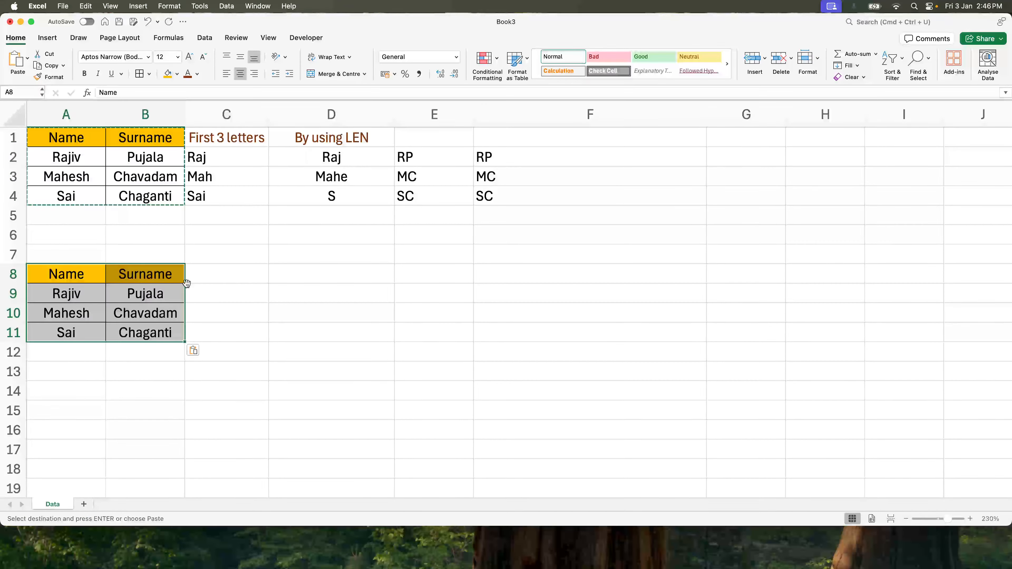
pyautogui.click(186, 283)
# - Label cell A7 as Right
pyautogui.click(79, 257)
pyautogui.write('Right')
pyautogui.press('Return')
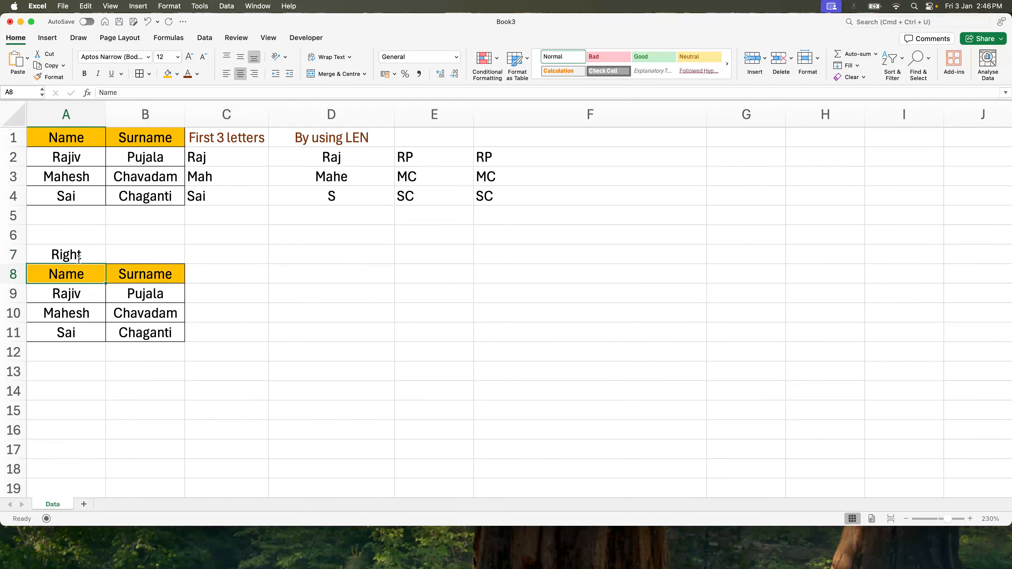
pyautogui.press('Up')
pyautogui.press('Right')
pyautogui.press('Right')
pyautogui.press('Down')
pyautogui.press('Down')
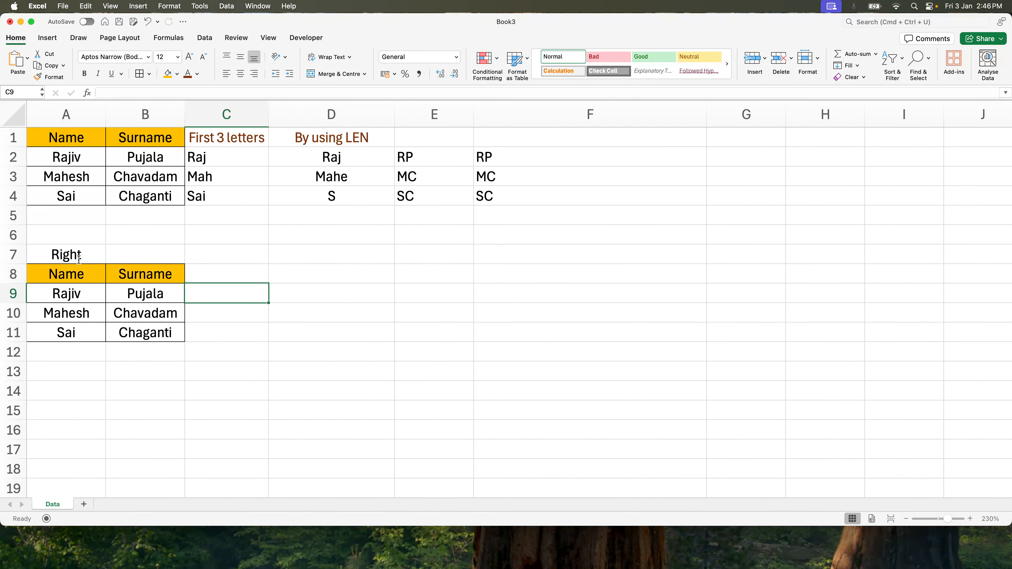
pyautogui.press('Left')
pyautogui.press('Left')
pyautogui.press('Right')
pyautogui.press('Left')
pyautogui.press('Right')
pyautogui.press('Right')
pyautogui.press('Left')
pyautogui.press('Left')
pyautogui.press('Right')
pyautogui.press('Right')
# - Enter the header Last 3 letters in C8 and give it the brown font colour
pyautogui.press('Up')
pyautogui.write('La')
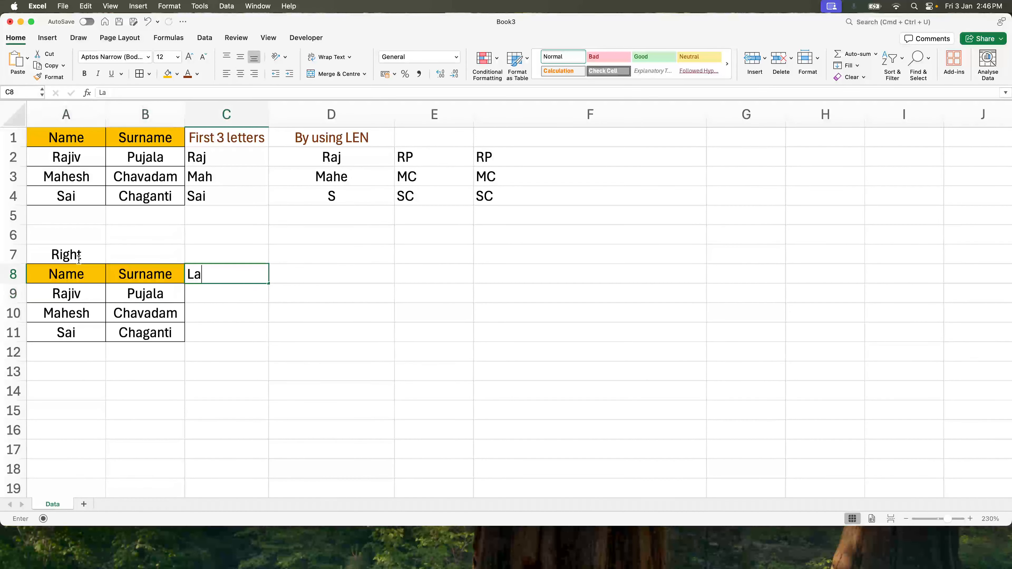
pyautogui.write('st 3 letters')
pyautogui.press('Return')
pyautogui.press('Up')
pyautogui.click(187, 74)
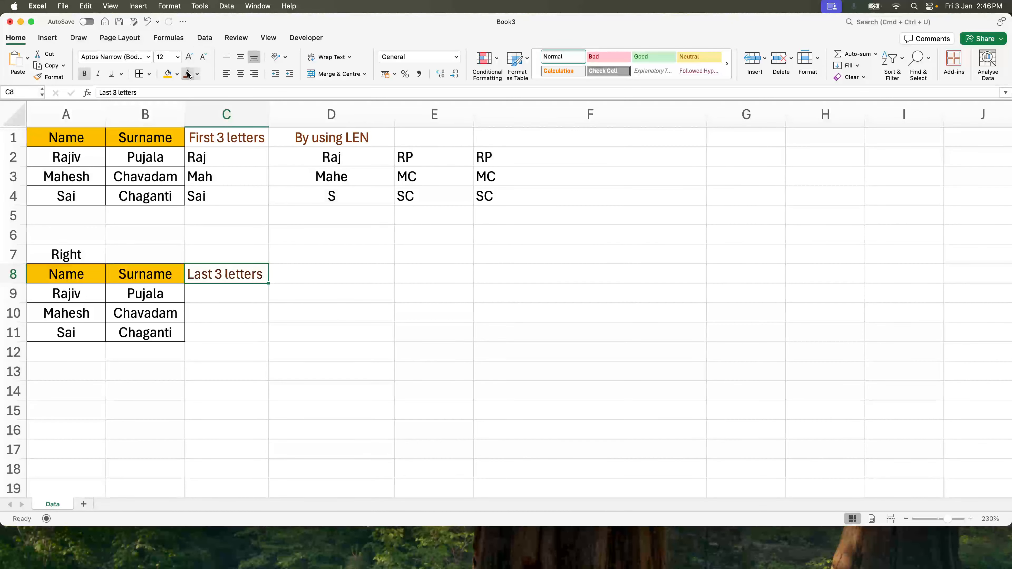
# - Enter =RIGHT(A9,3) in C9 to extract the last three letters of the name
pyautogui.click(238, 298)
pyautogui.click(71, 297)
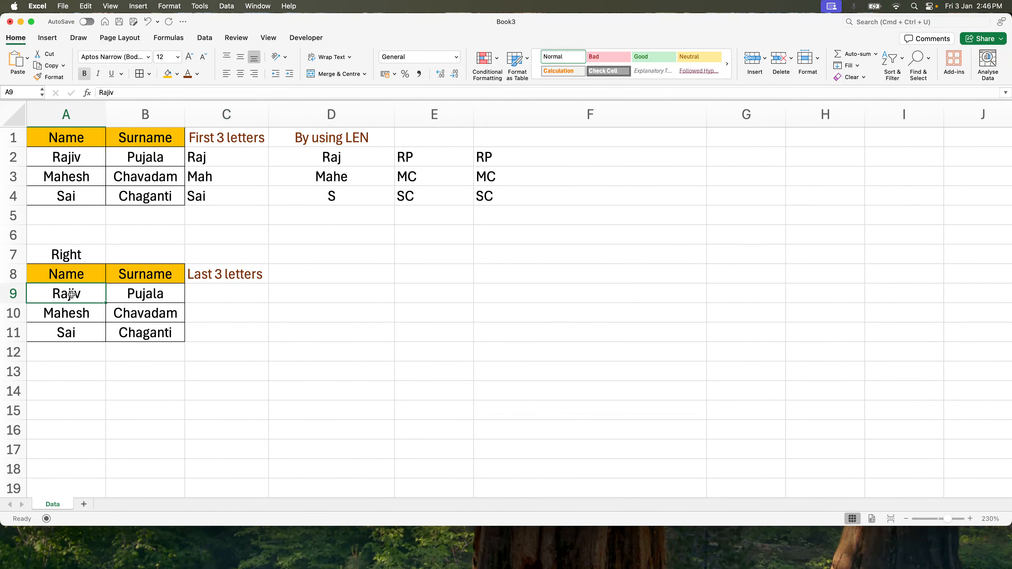
pyautogui.doubleClick(65, 295)
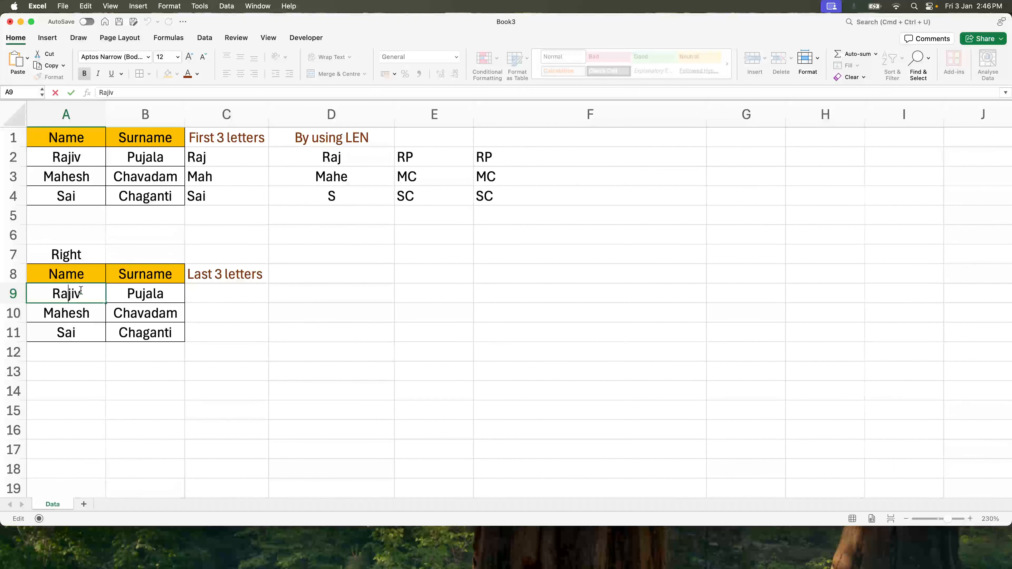
pyautogui.click(195, 286)
pyautogui.write('=rog')
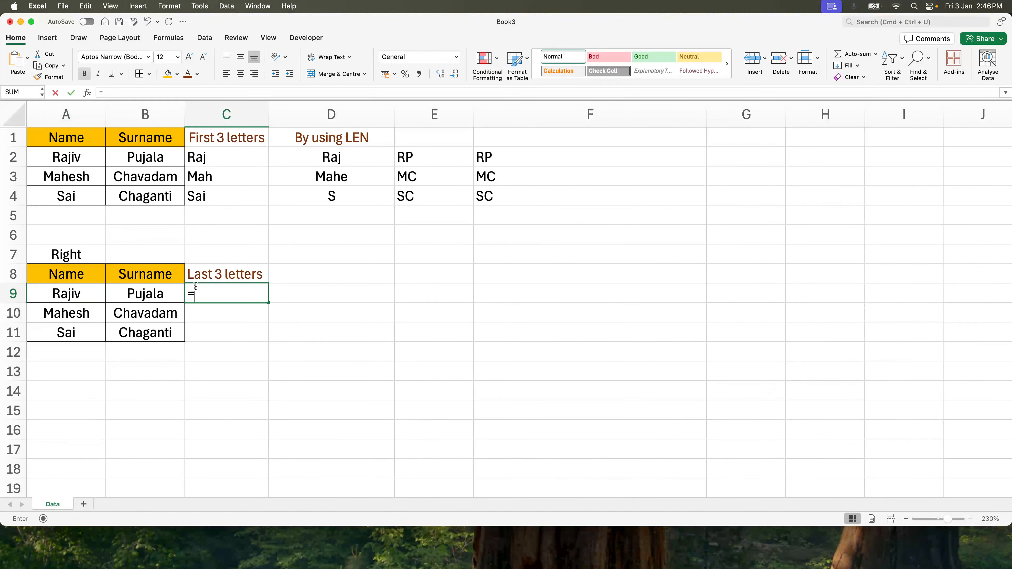
pyautogui.press('BackSpace')
pyautogui.press('BackSpace')
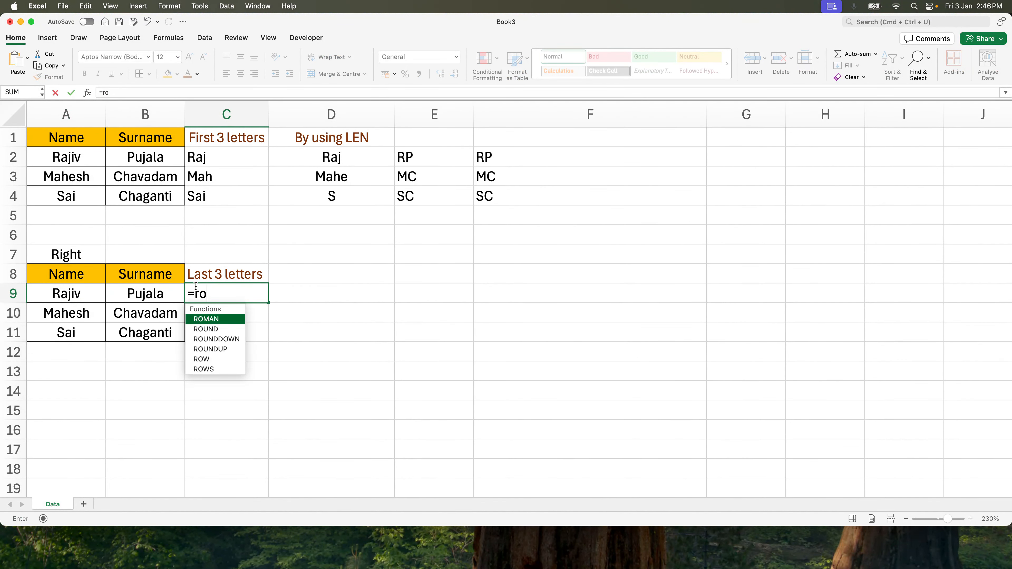
pyautogui.write('ight(')
pyautogui.press('Left')
pyautogui.press('Left')
pyautogui.write(',3)')
pyautogui.click(196, 288)
# - Fill the C9 RIGHT formula down through C11
pyautogui.hotkey('shift', 'Down')
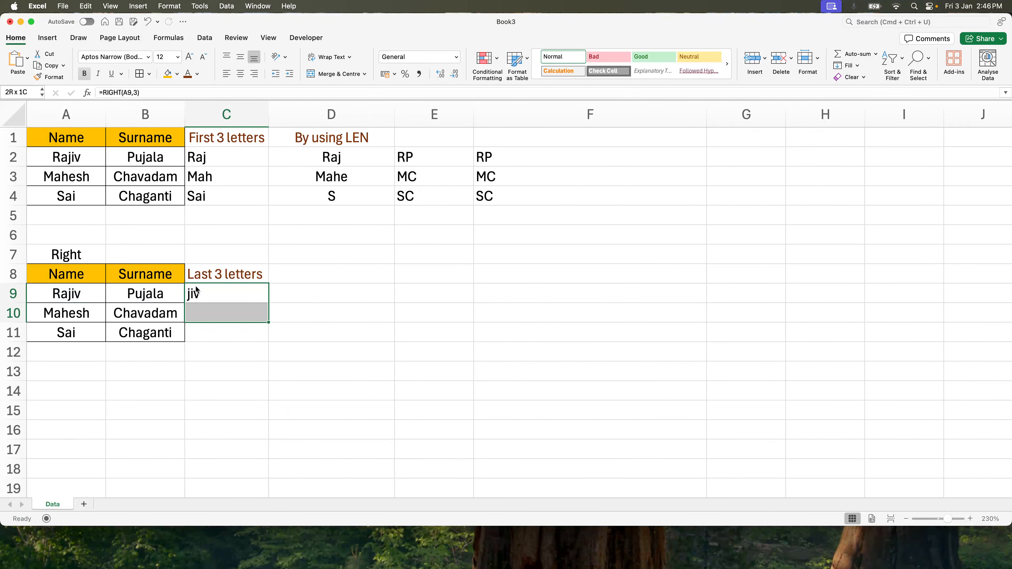
pyautogui.hotkey('shift', 'Down')
pyautogui.hotkey('ctrl', 'd')
# - Type the expected results jiv and hesh into D9 and D10
pyautogui.press('Right')
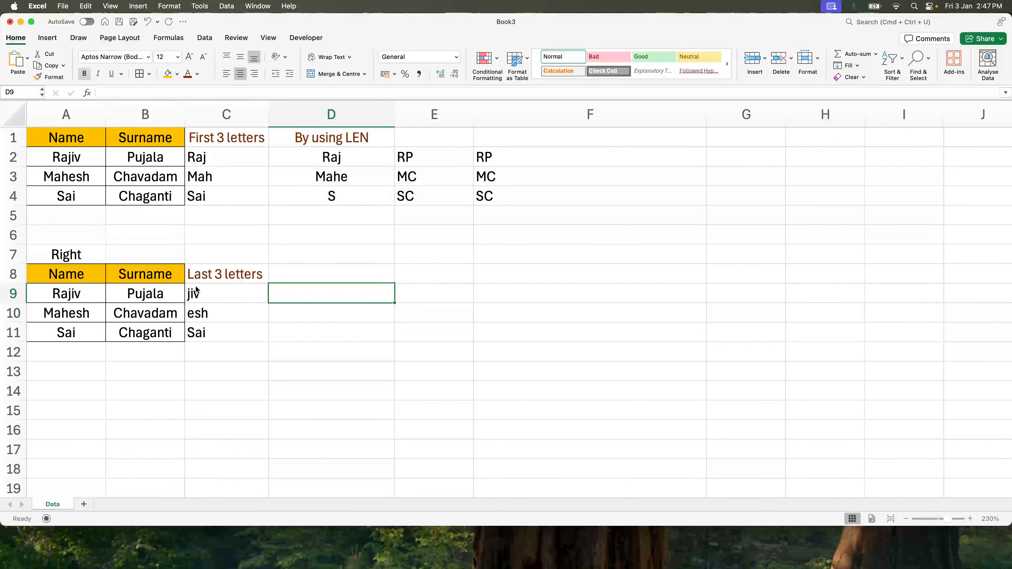
pyautogui.write('jiv')
pyautogui.press('Return')
pyautogui.write('hesh')
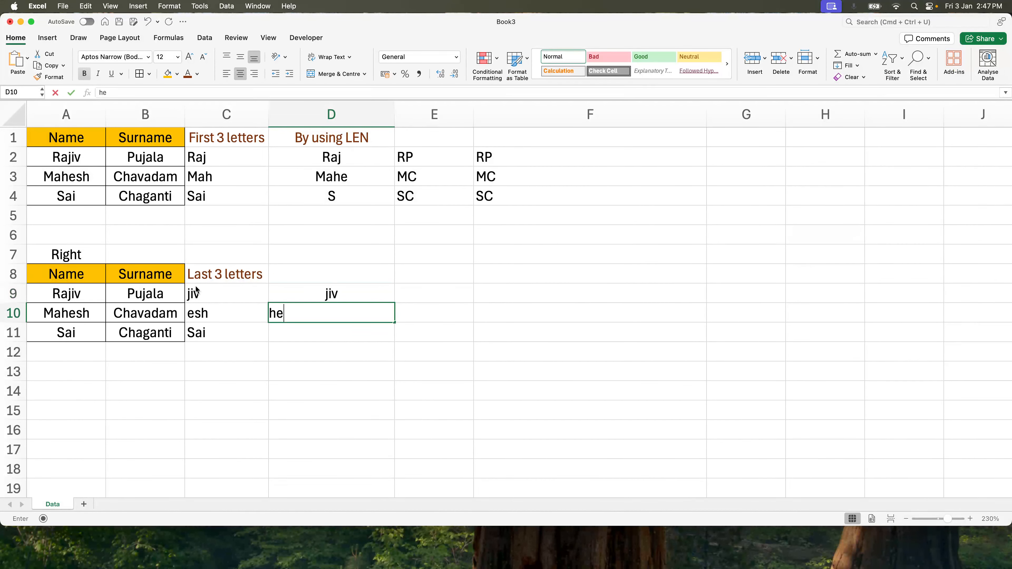
pyautogui.press('Return')
# - Clear cells D9 and D10
pyautogui.press('Up')
pyautogui.press('Up')
pyautogui.hotkey('shift', 'Down')
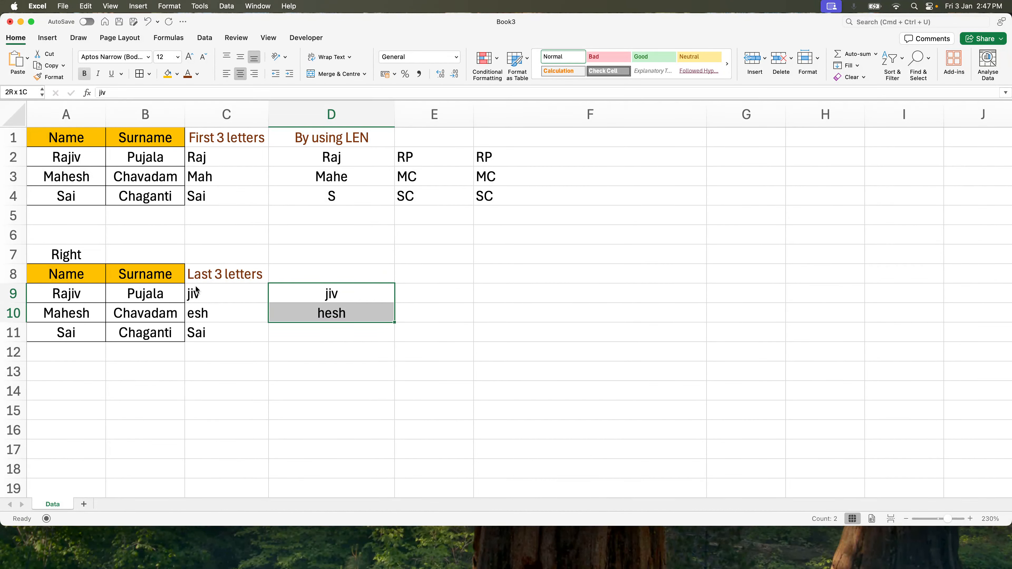
pyautogui.press('Delete')
# - Enter =RIGHT(A9,LEN(A9)-2) in D9 to drop the first two letters of the name
pyautogui.press('Down')
pyautogui.press('Up')
pyautogui.write('=')
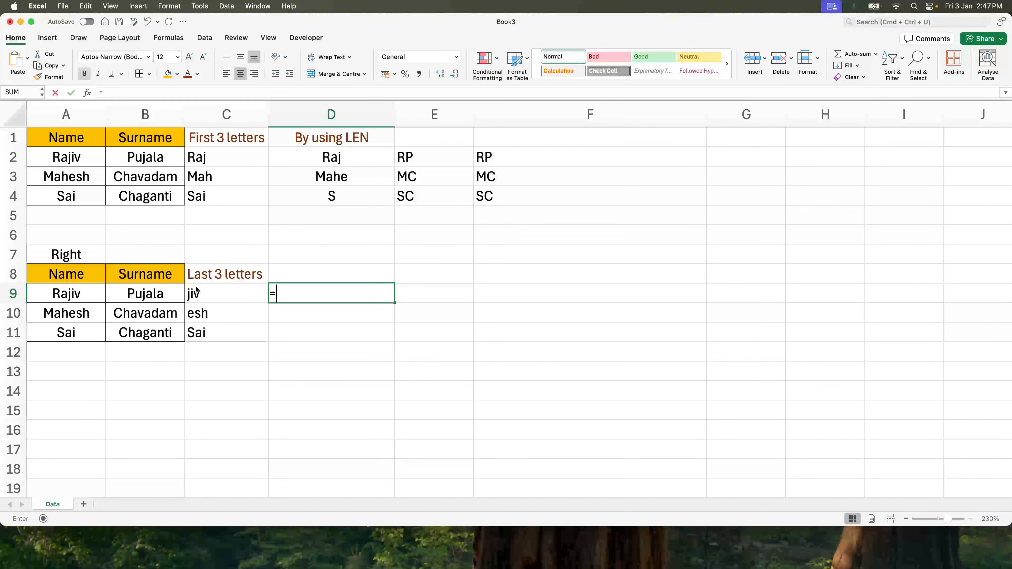
pyautogui.write('right(')
pyautogui.press('Left')
pyautogui.press('Left')
pyautogui.press('Left')
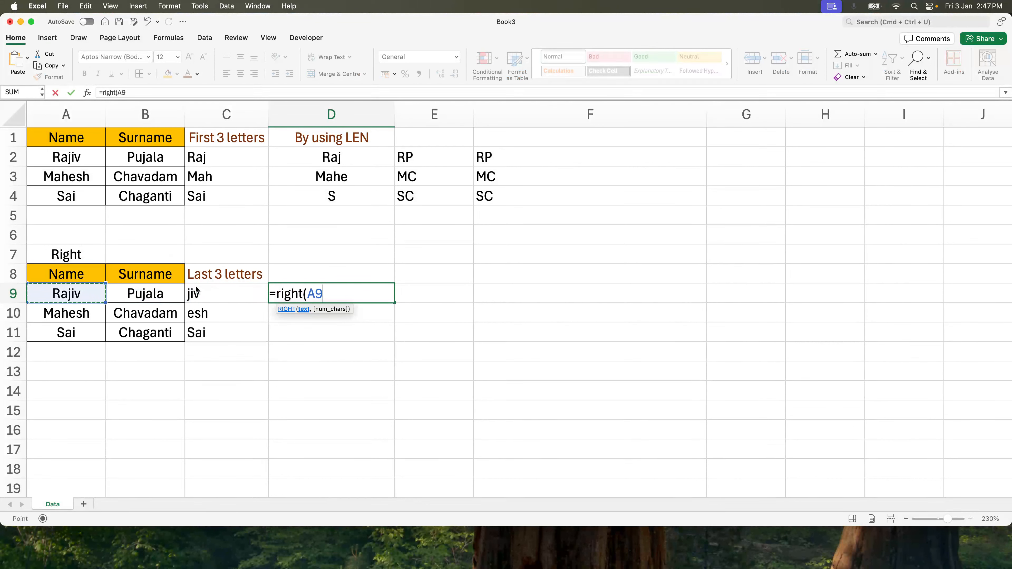
pyautogui.write(',len(')
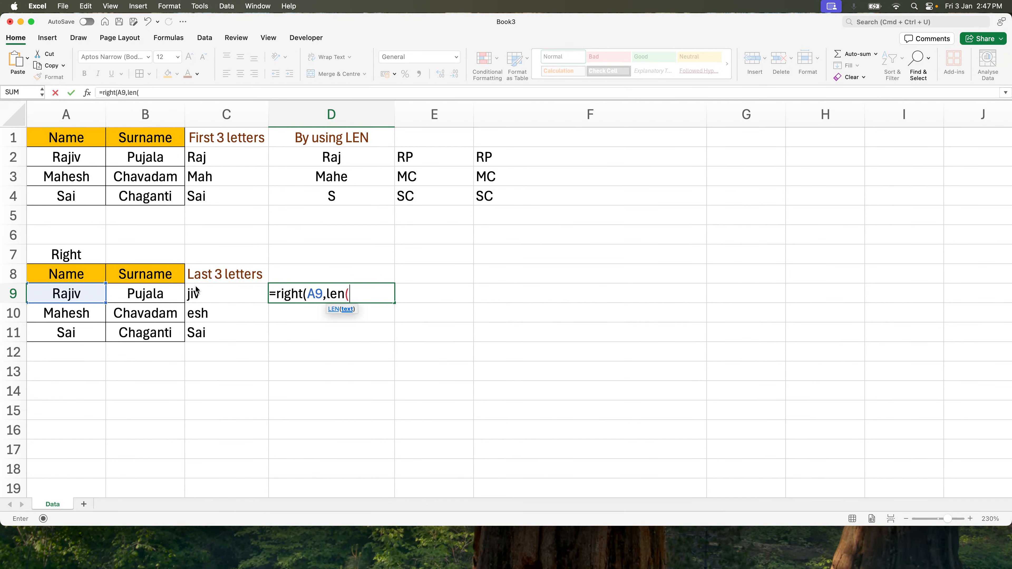
pyautogui.press('Left')
pyautogui.press('Left')
pyautogui.press('Left')
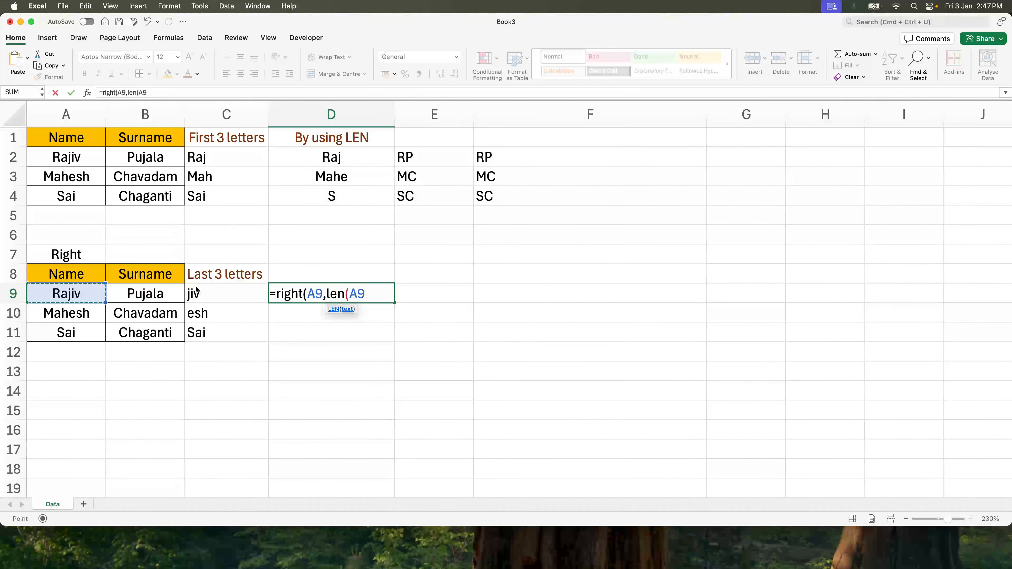
pyautogui.write(')-2)')
pyautogui.press('super+Return')
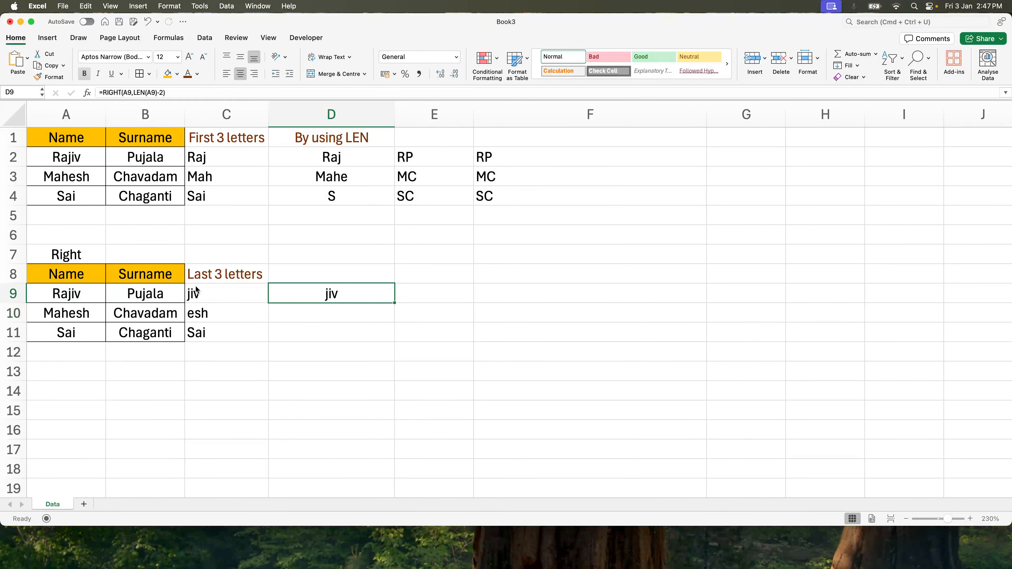
# - Fill the D9 formula down through D11
pyautogui.hotkey('shift', 'Down')
pyautogui.hotkey('shift', 'Down')
pyautogui.press('super+d')
# - Label D8 as By using LEN and give it the orange fill colour
pyautogui.press('Down')
pyautogui.press('Up')
pyautogui.press('Up')
pyautogui.press('Right')
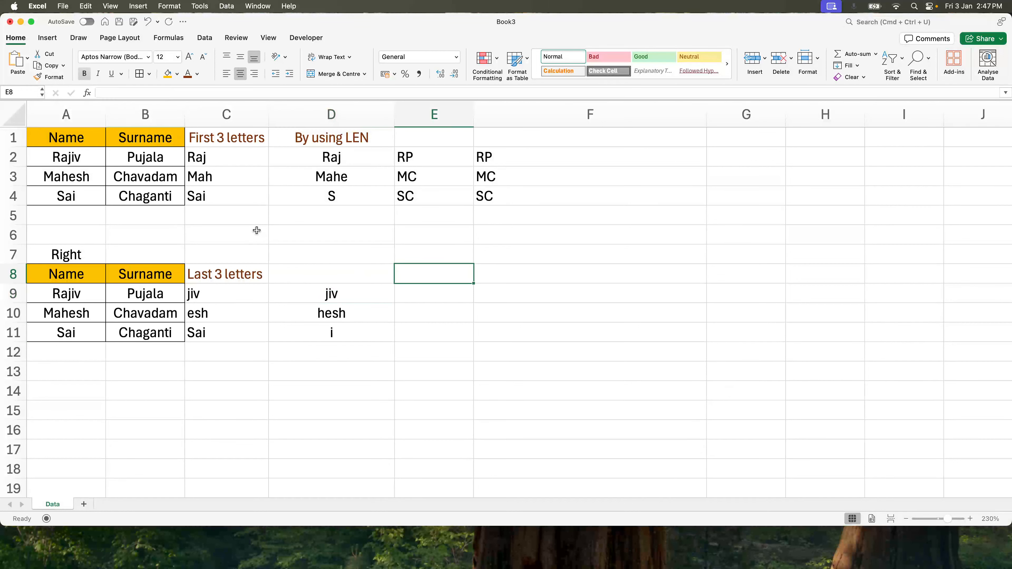
pyautogui.press('Left')
pyautogui.write('By using LEN')
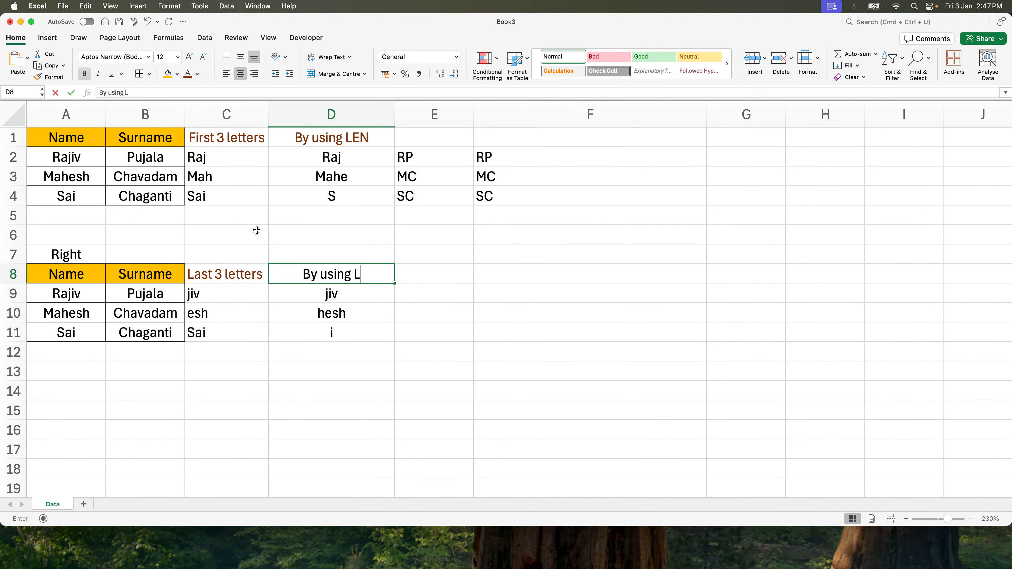
pyautogui.press('Return')
pyautogui.press('Up')
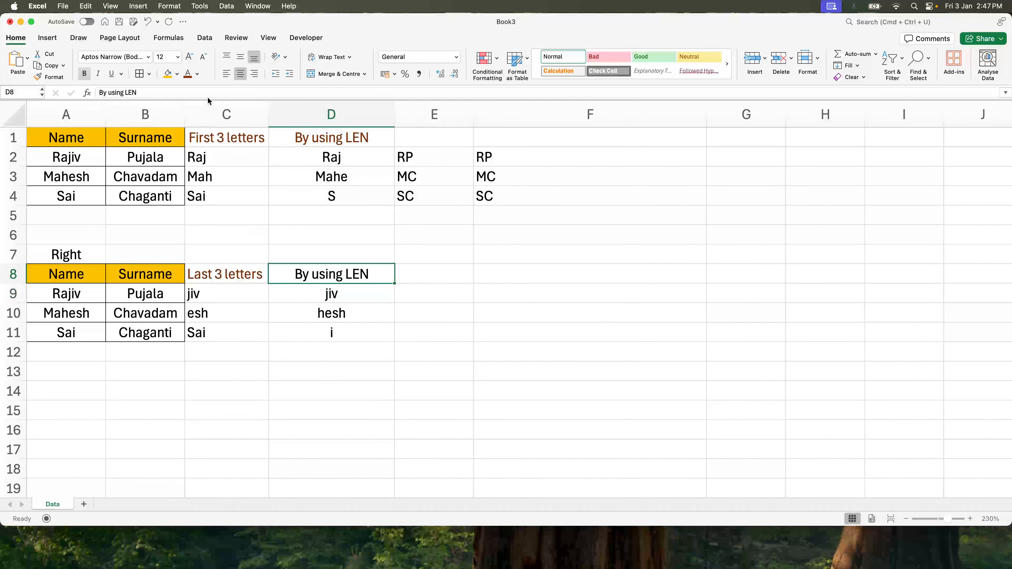
pyautogui.click(168, 74)
# - Enter the header Last letter of Name and Last Letter of Surname in E8 and autofit column E
pyautogui.click(435, 266)
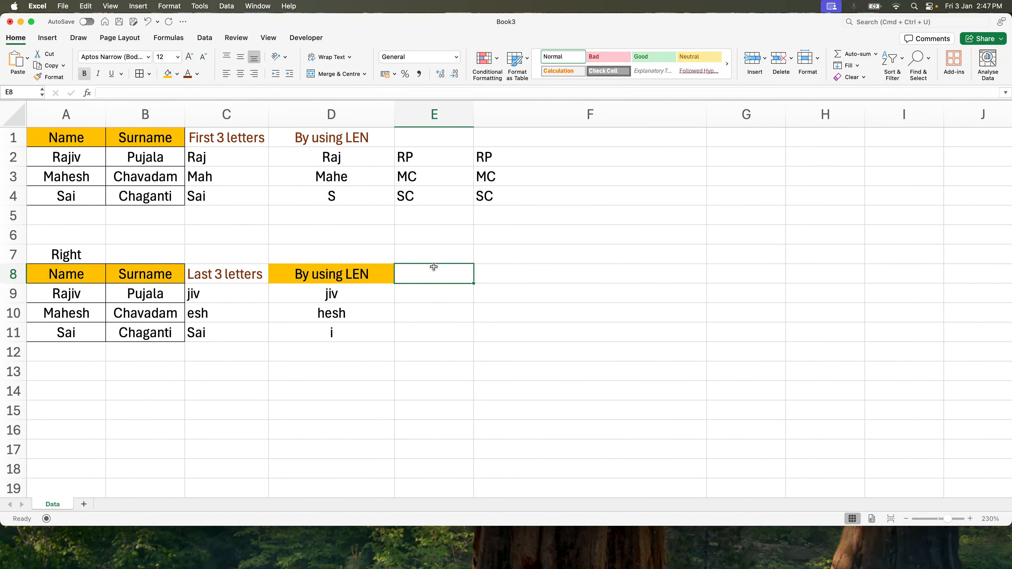
pyautogui.write('Last let')
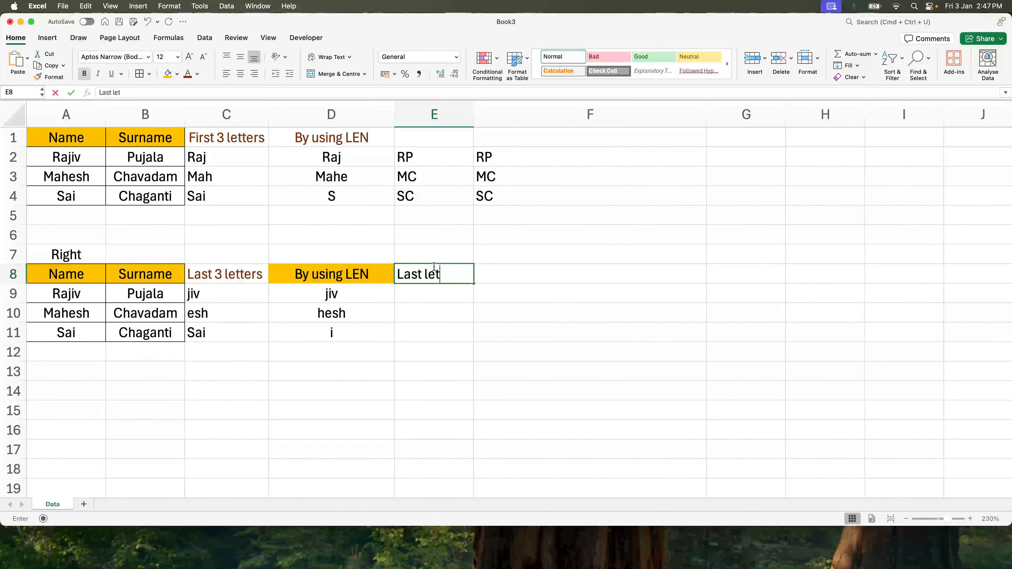
pyautogui.write('ter of Name an')
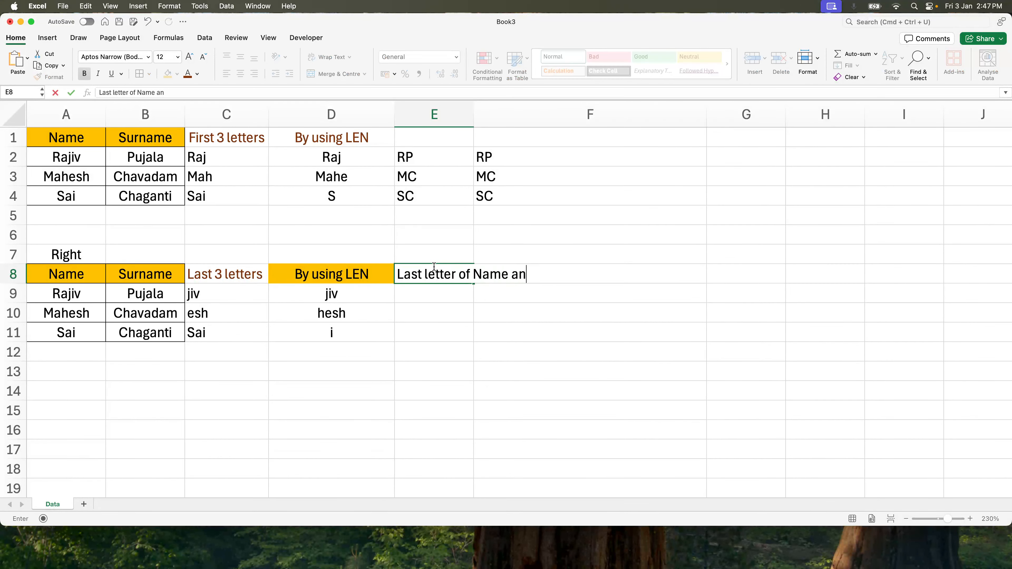
pyautogui.write('d Last Letter ')
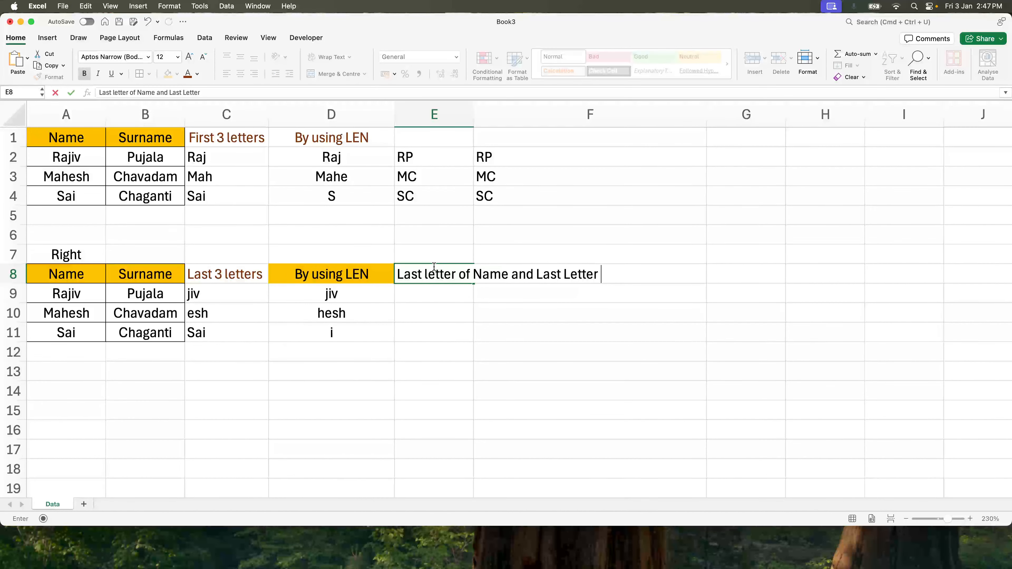
pyautogui.write('of Surname')
pyautogui.press('Return')
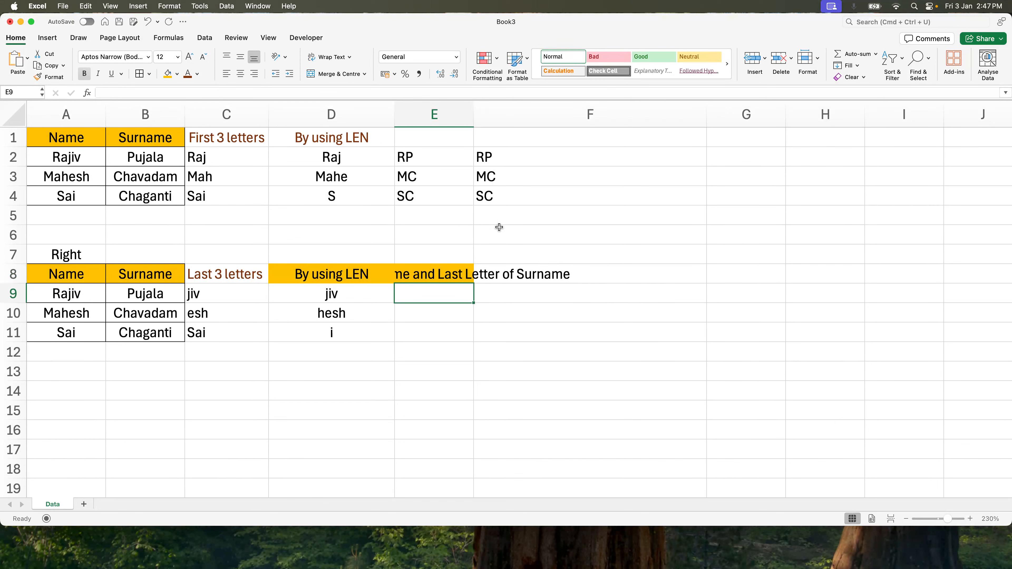
pyautogui.doubleClick(474, 114)
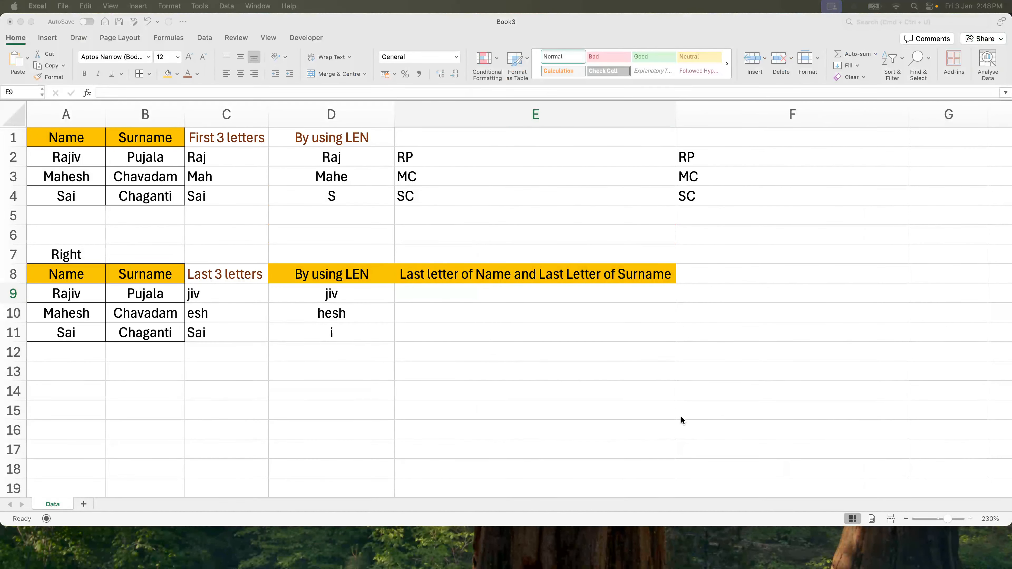
# - Enter =right(A9,1) & right(B9,1) in E9 and fill it down through E11
pyautogui.click(429, 291)
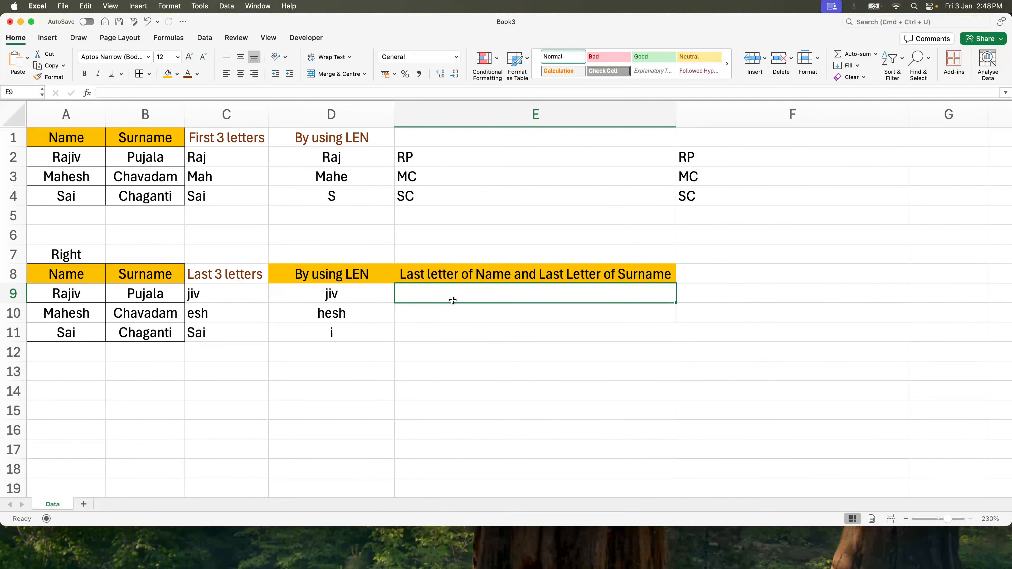
pyautogui.write('=right(')
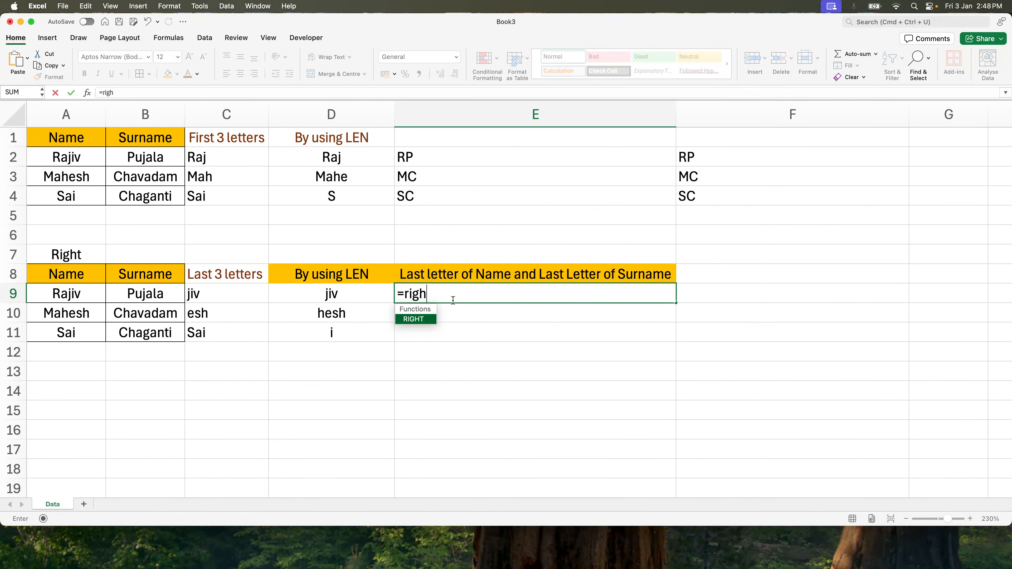
pyautogui.press('Left')
pyautogui.press('Left')
pyautogui.press('Left')
pyautogui.press('Left')
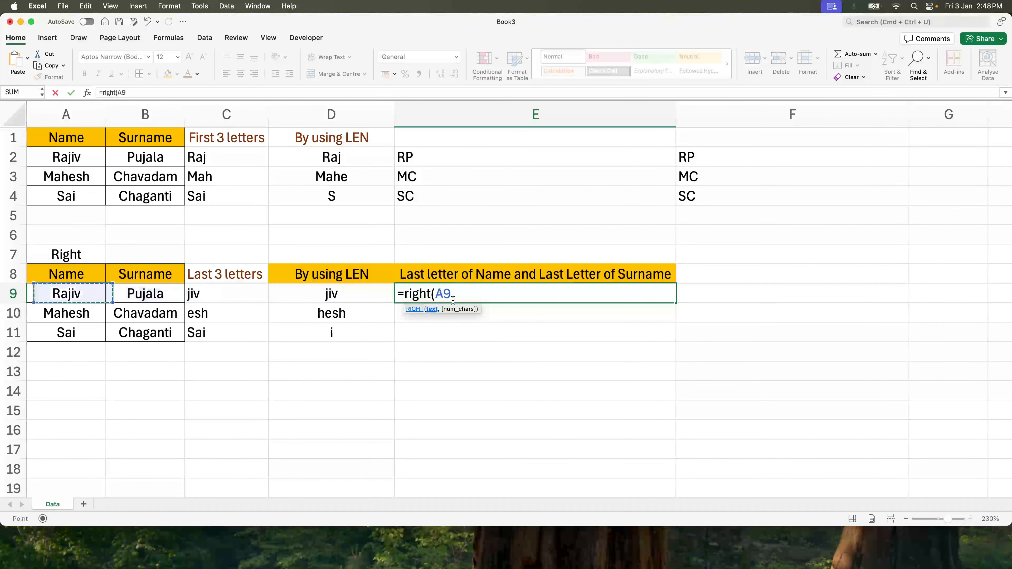
pyautogui.write(',1')
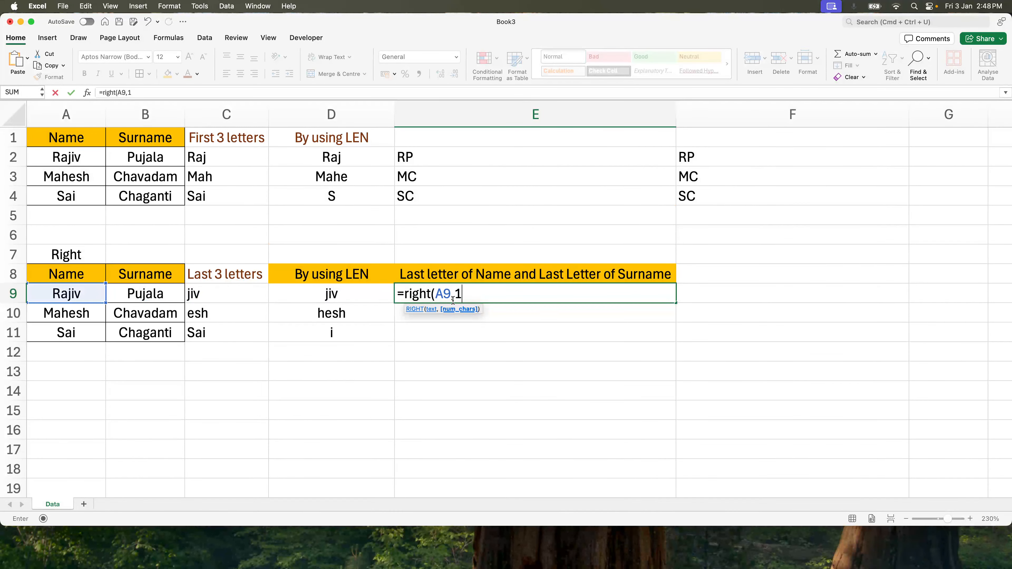
pyautogui.write(') ')
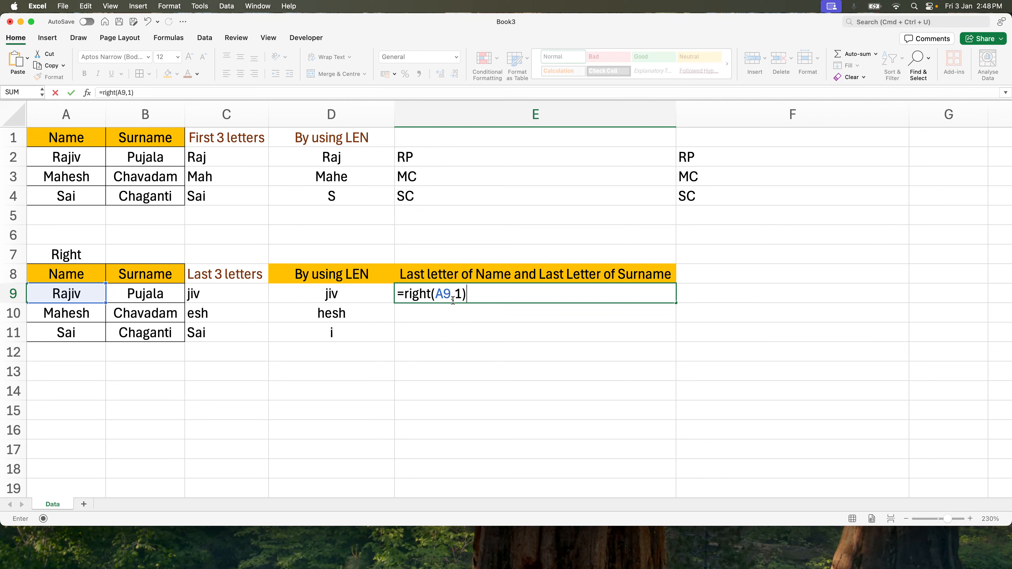
pyautogui.write('& right(')
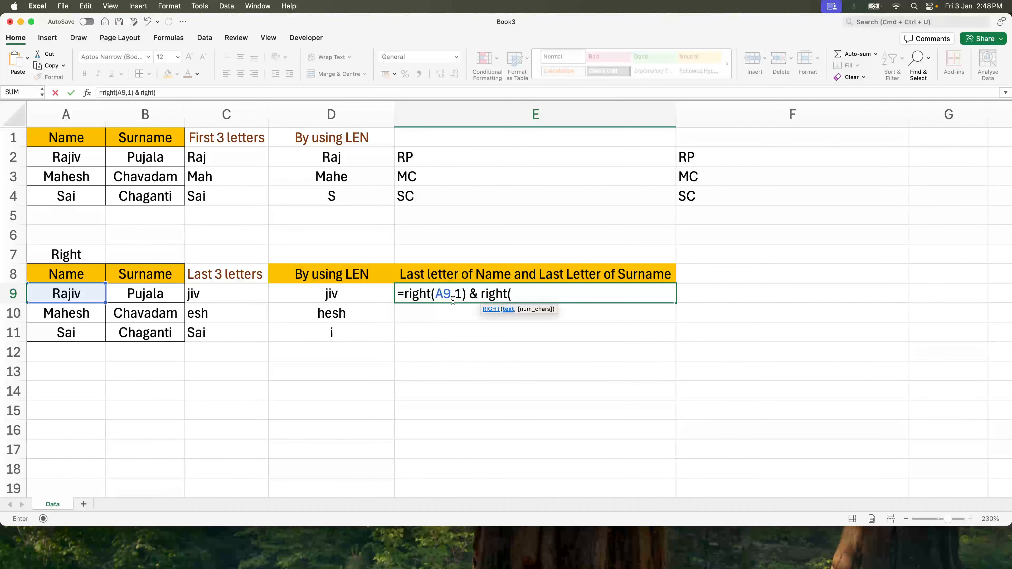
pyautogui.write('B9,1)')
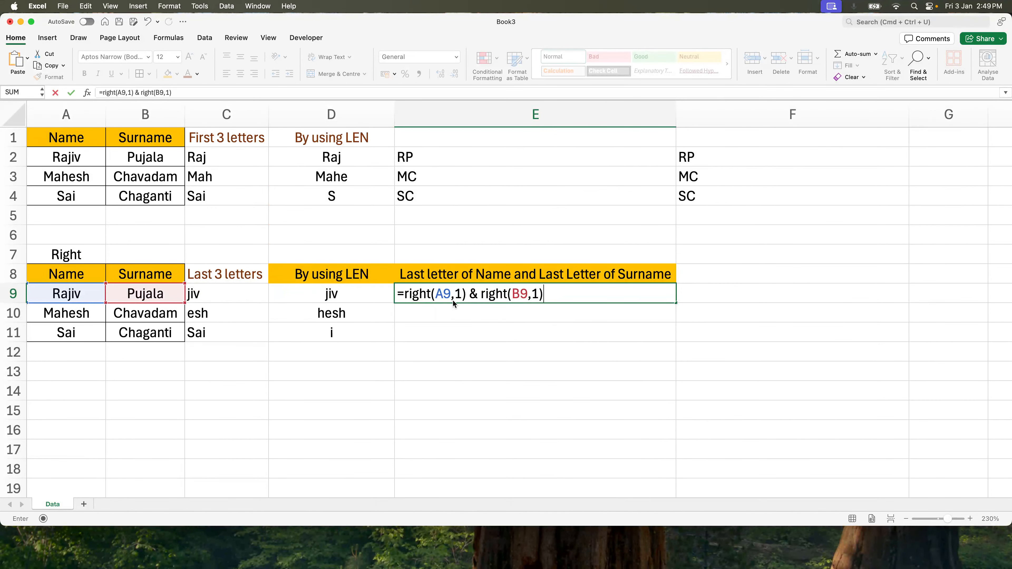
pyautogui.press('Return')
pyautogui.hotkey('shift', 'Down')
pyautogui.hotkey('shift', 'Down')
pyautogui.hotkey('ctrl', 'd')
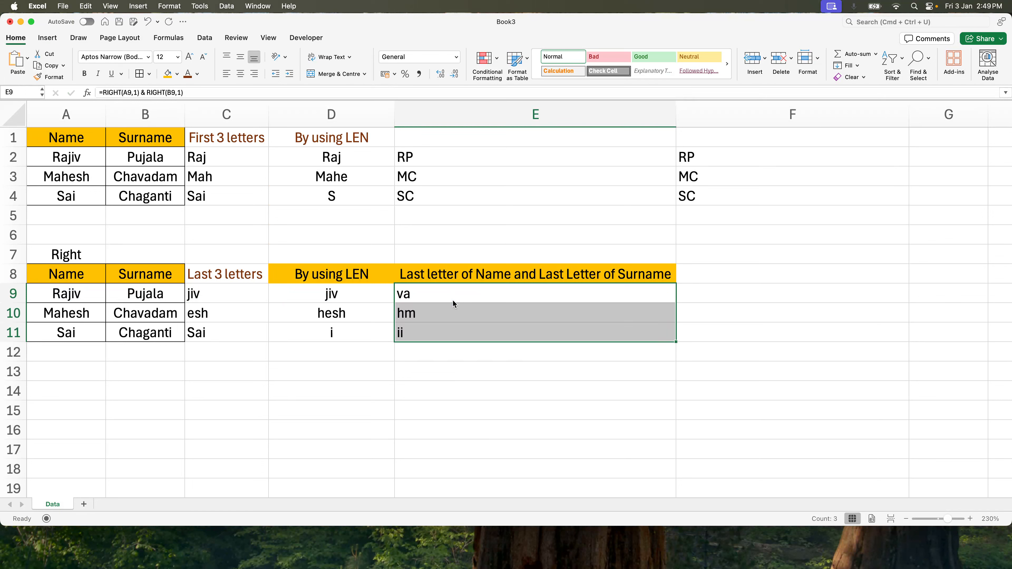
# - Narrow column E back to a standard width
pyautogui.press('Right')
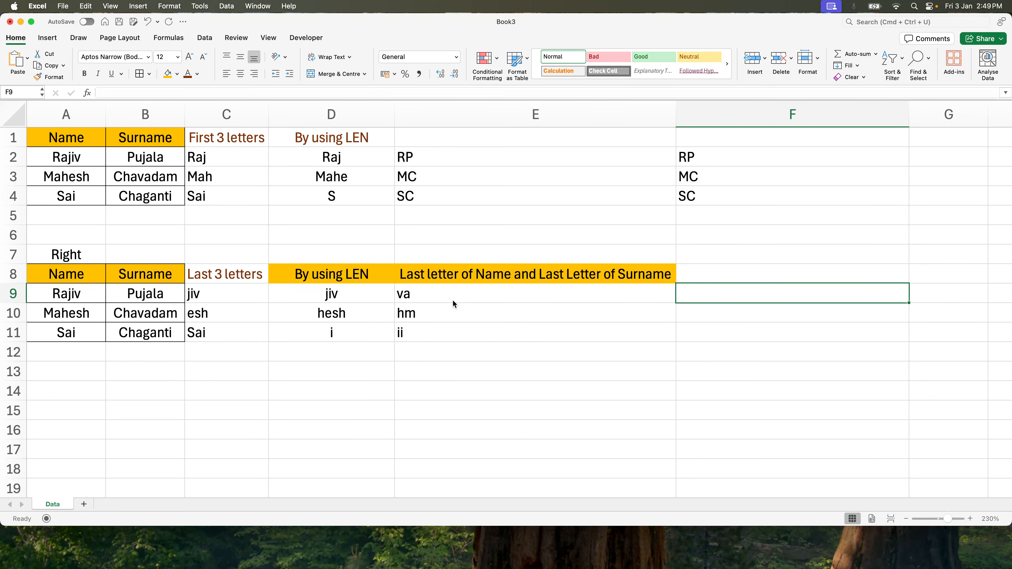
pyautogui.moveTo(676, 114); pyautogui.dragTo(462, 114)
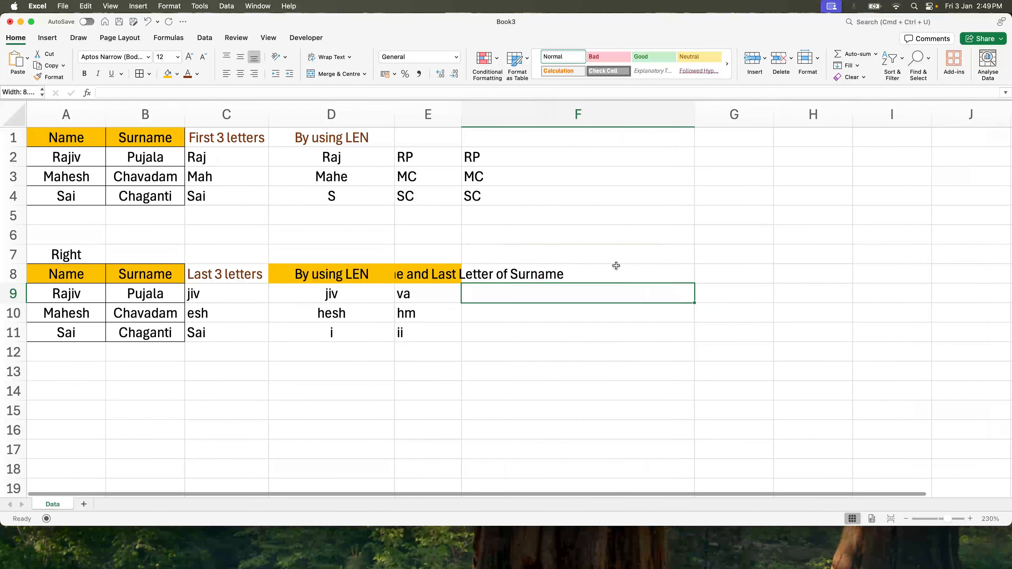
# - Enter =CONCAT(RIGHT(A9,1),RIGHT(B9,1)) in F9, accepting the suggested formula correction
pyautogui.write('=conca')
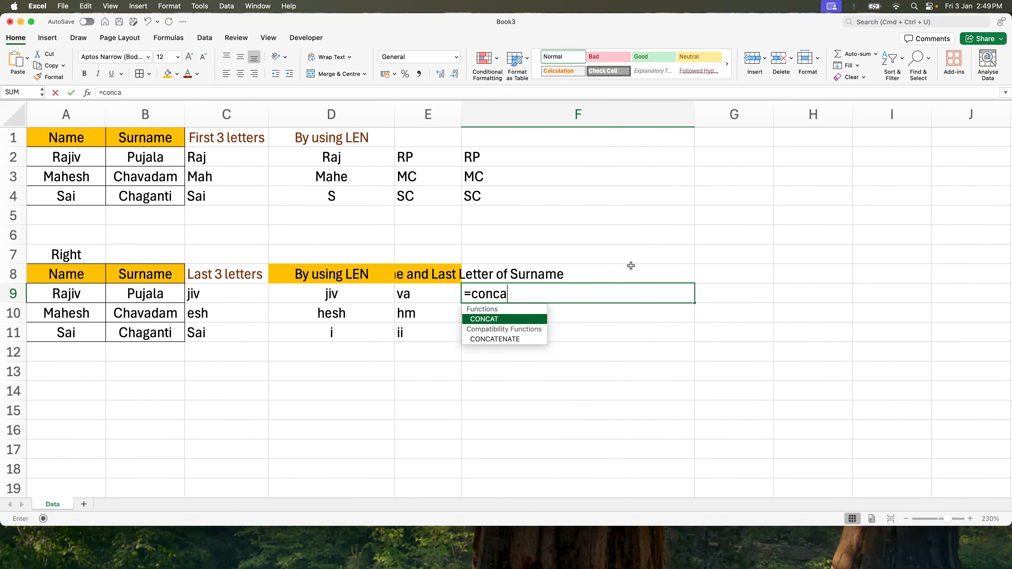
pyautogui.press('Tab')
pyautogui.press('Left')
pyautogui.press('Left')
pyautogui.press('Left')
pyautogui.press('Left')
pyautogui.press('Left')
pyautogui.write(',')
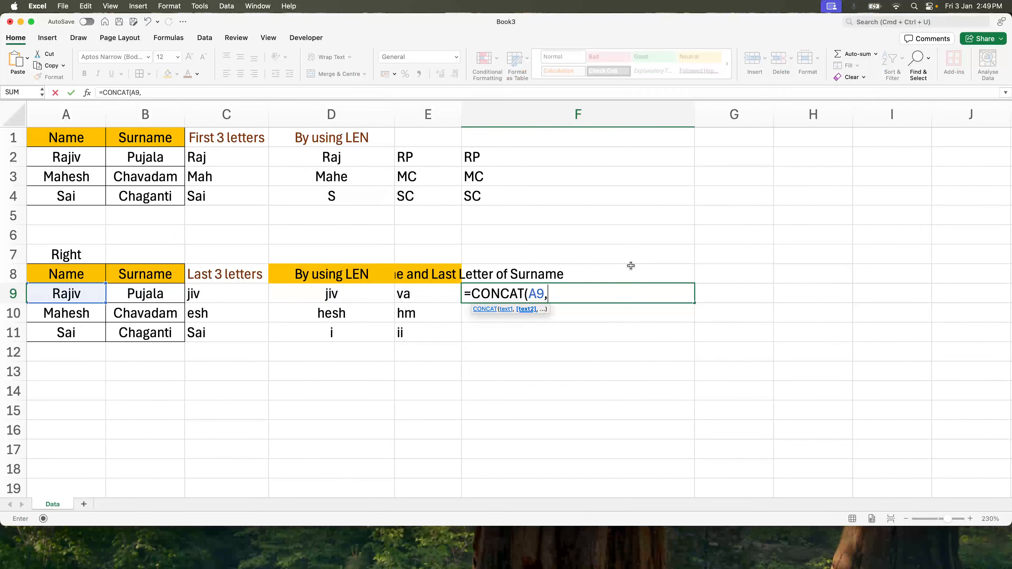
pyautogui.press('BackSpace')
pyautogui.press('BackSpace')
pyautogui.press('BackSpace')
pyautogui.write('ri')
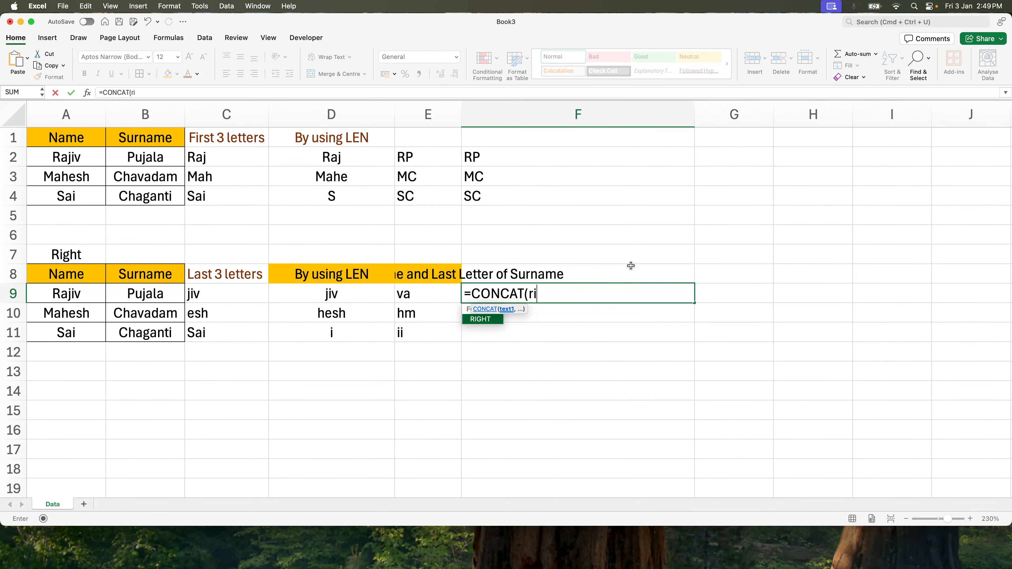
pyautogui.write('ght(')
pyautogui.press('Left')
pyautogui.press('Left')
pyautogui.press('Left')
pyautogui.press('Left')
pyautogui.press('Left')
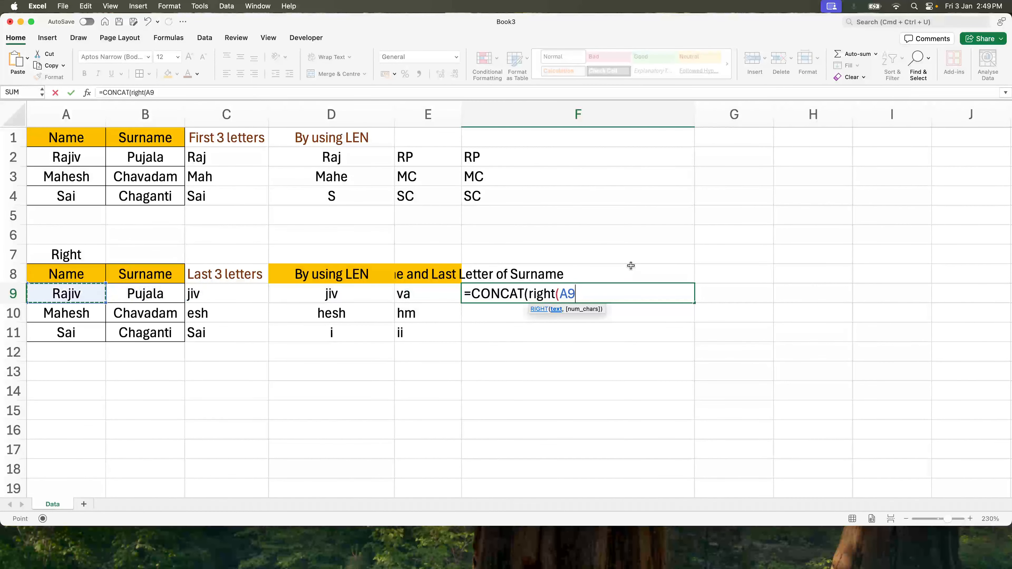
pyautogui.write(',1)')
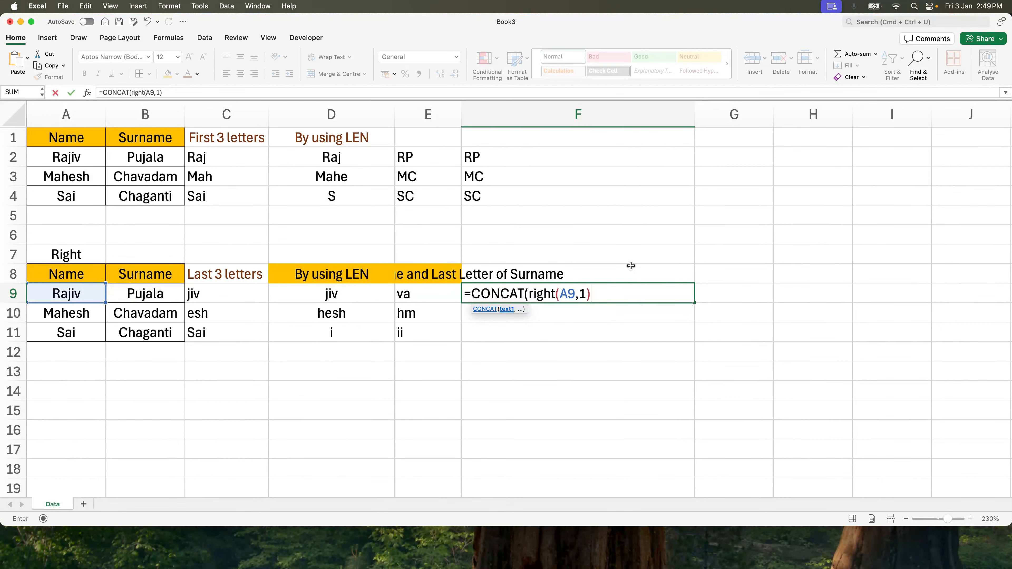
pyautogui.write(', right(')
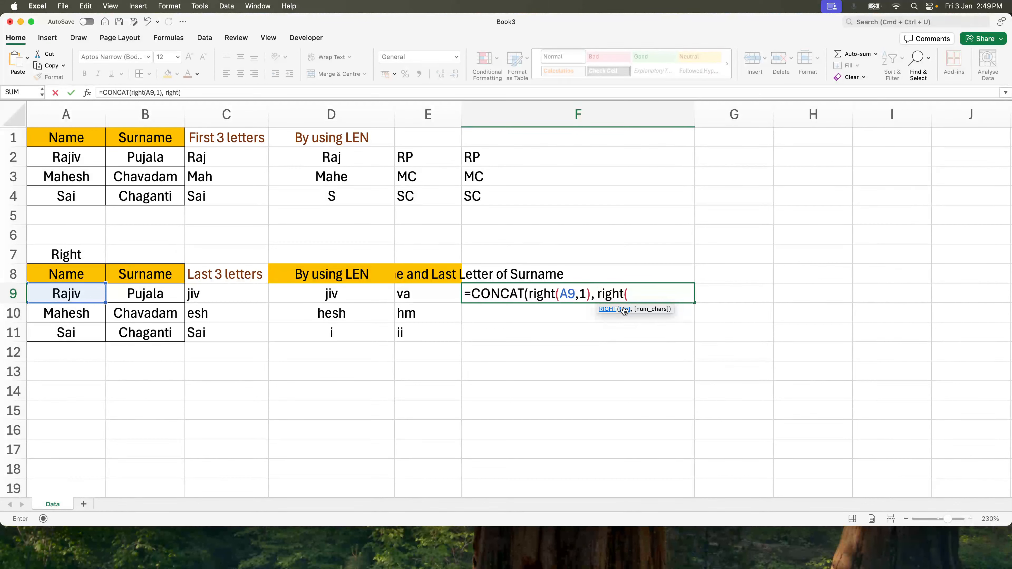
pyautogui.click(131, 294)
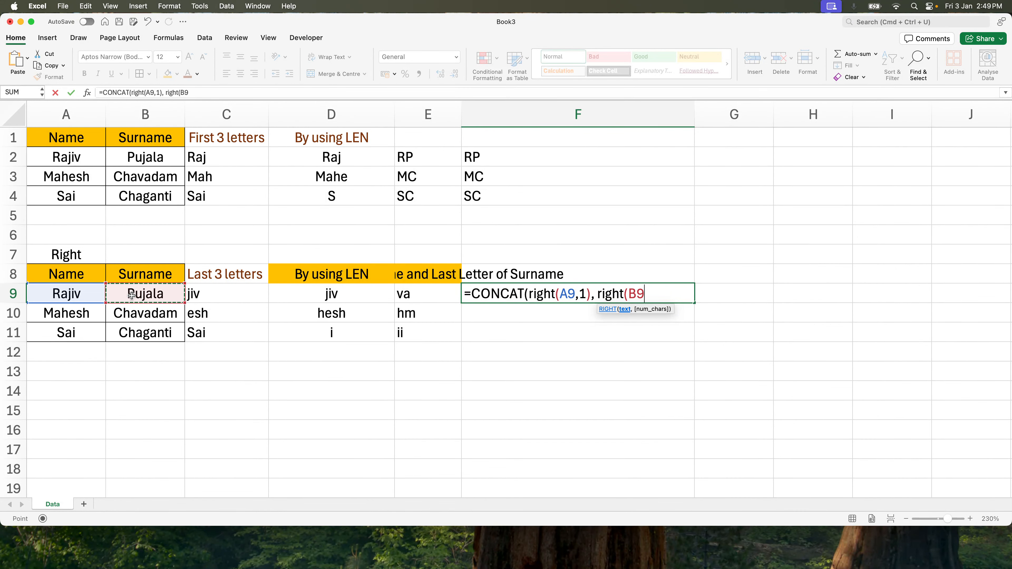
pyautogui.write(',')
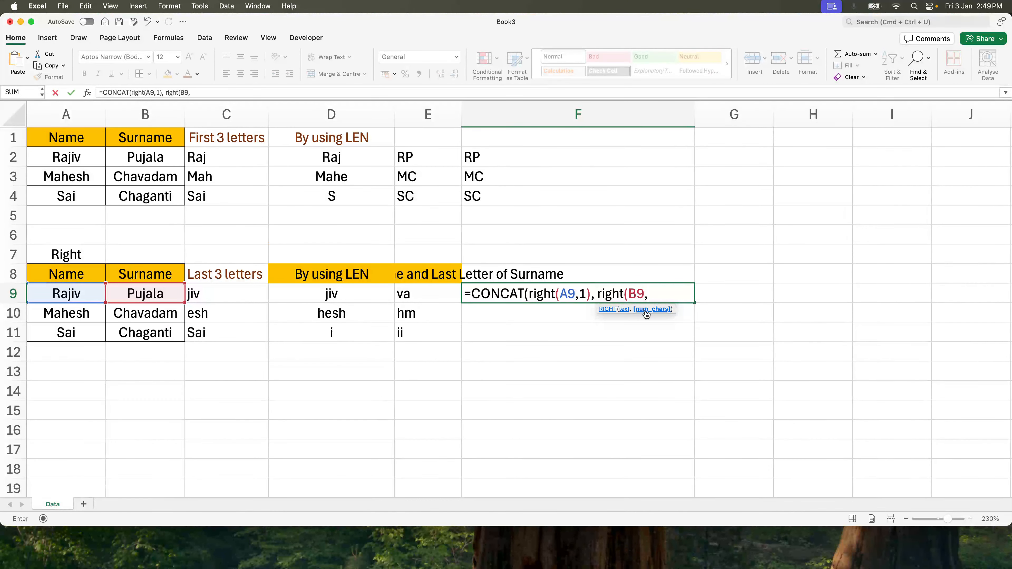
pyautogui.write('1)')
pyautogui.press('Return')
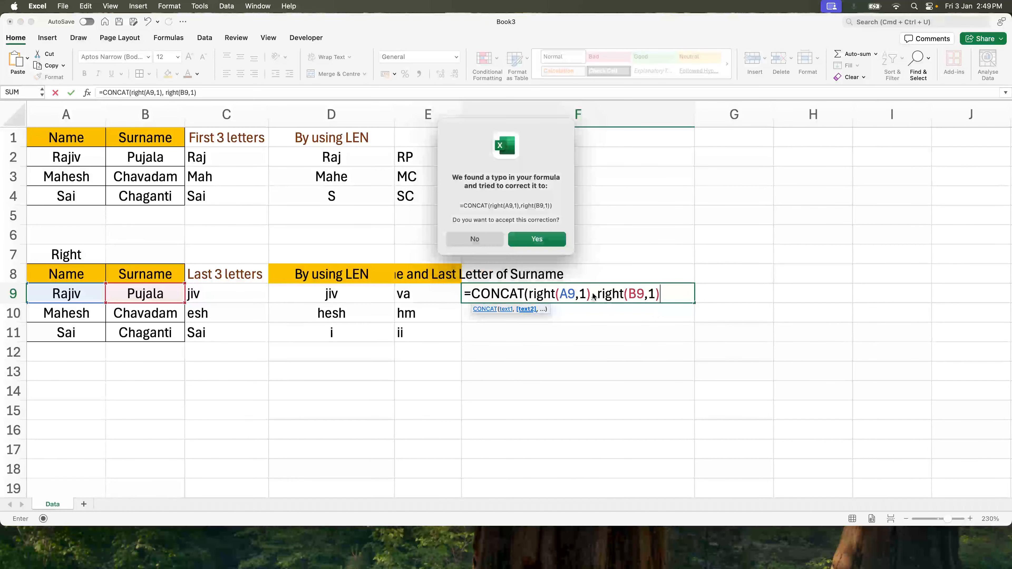
pyautogui.click(561, 242)
# - Fill the F9 CONCAT formula down through F11
pyautogui.click(600, 297)
pyautogui.doubleClick(605, 293)
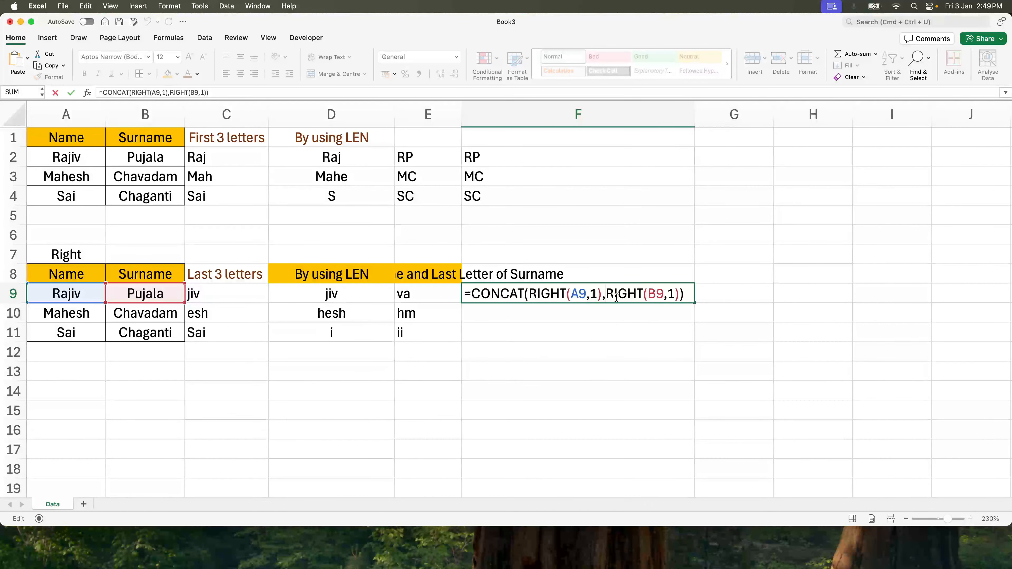
pyautogui.press('Escape')
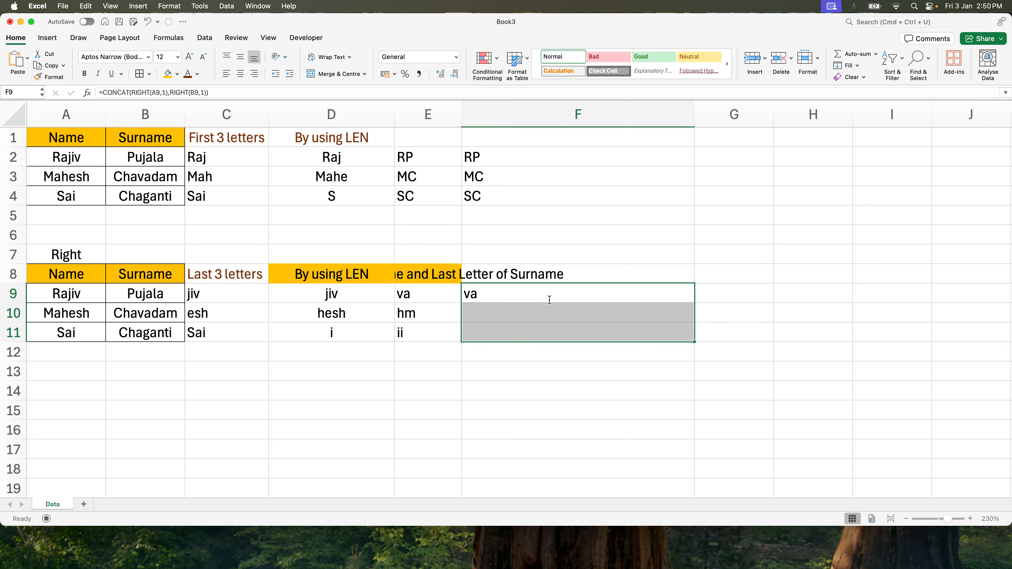
pyautogui.press('super+d')
pyautogui.click(429, 332)
pyautogui.click(513, 287)
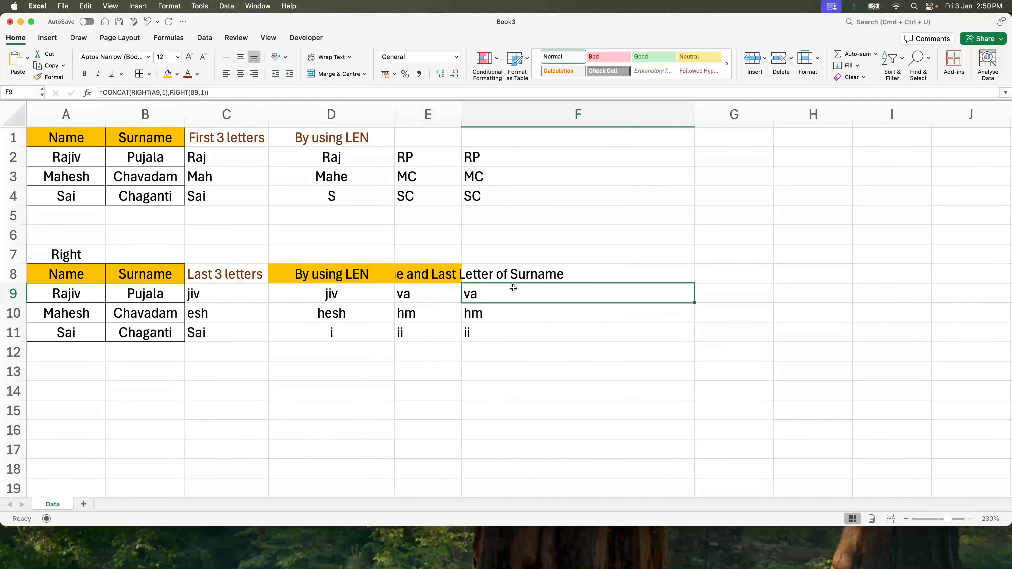
# - Wrap the F9 formula in IFERROR with an empty string "" as the fallback value
pyautogui.doubleClick(492, 295)
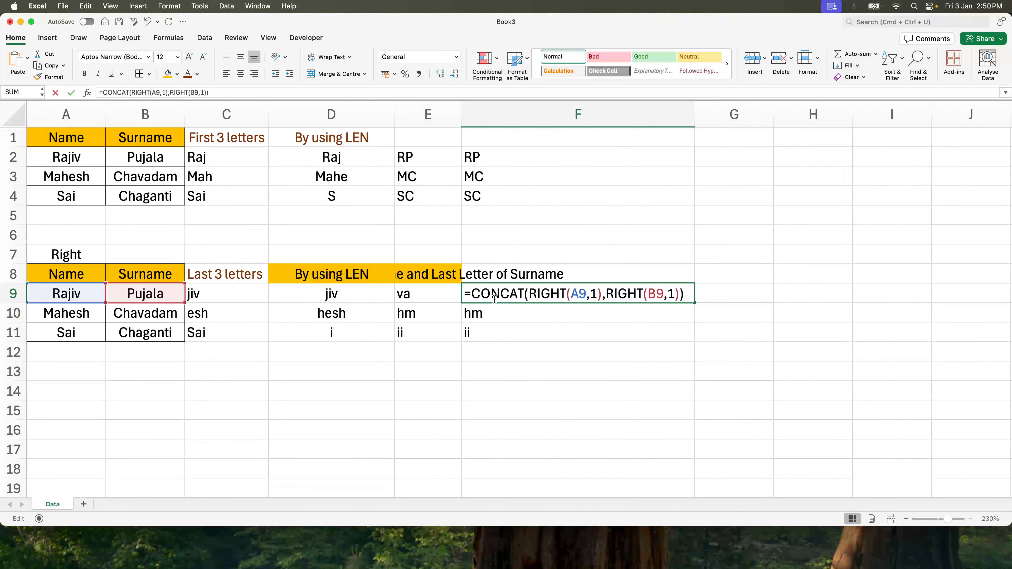
pyautogui.click(472, 293)
pyautogui.write('iferror(')
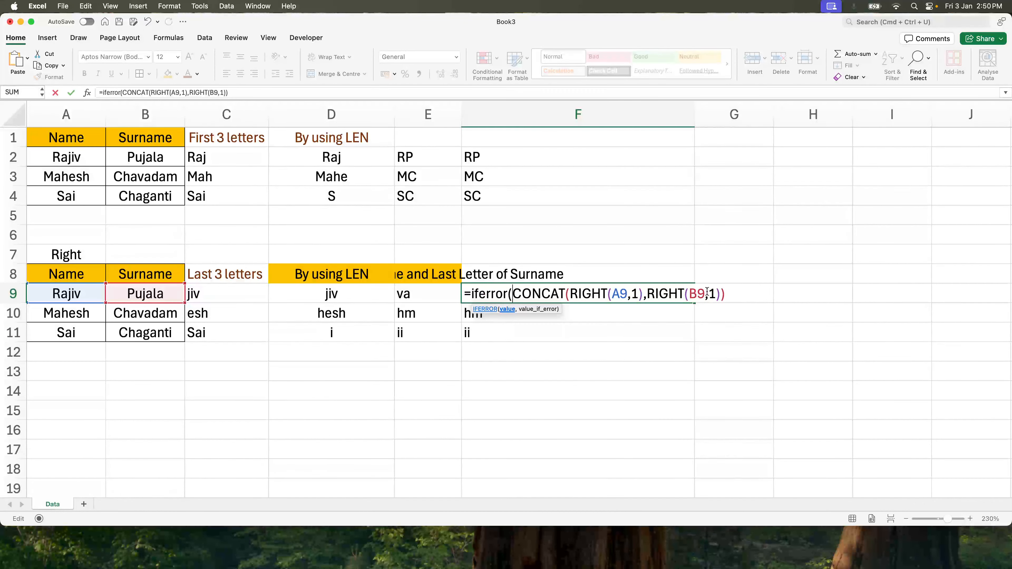
pyautogui.write(',""')
pyautogui.press('Return')
pyautogui.press('Up')
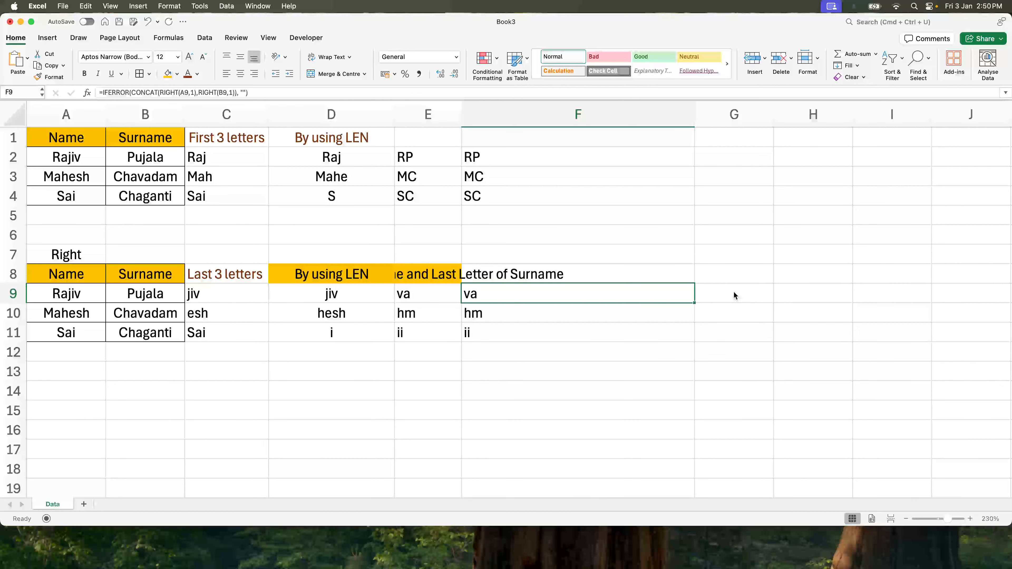
pyautogui.hotkey('shift', 'Down')
pyautogui.hotkey('shift', 'Down')
pyautogui.click(152, 293)
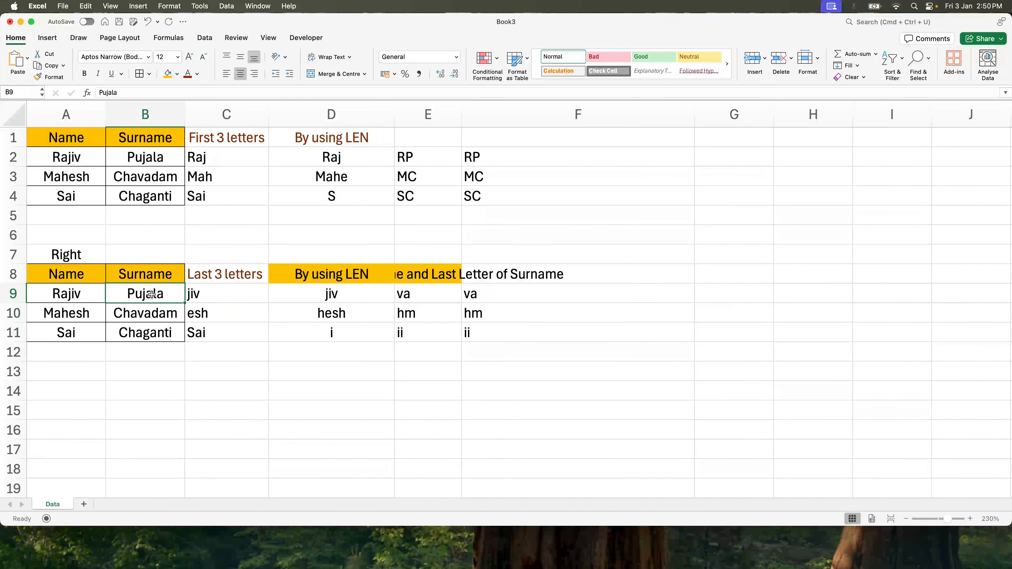
# - Replace the surname in B9 with #N/A to force an error in the dependent formulas
pyautogui.write('#N')
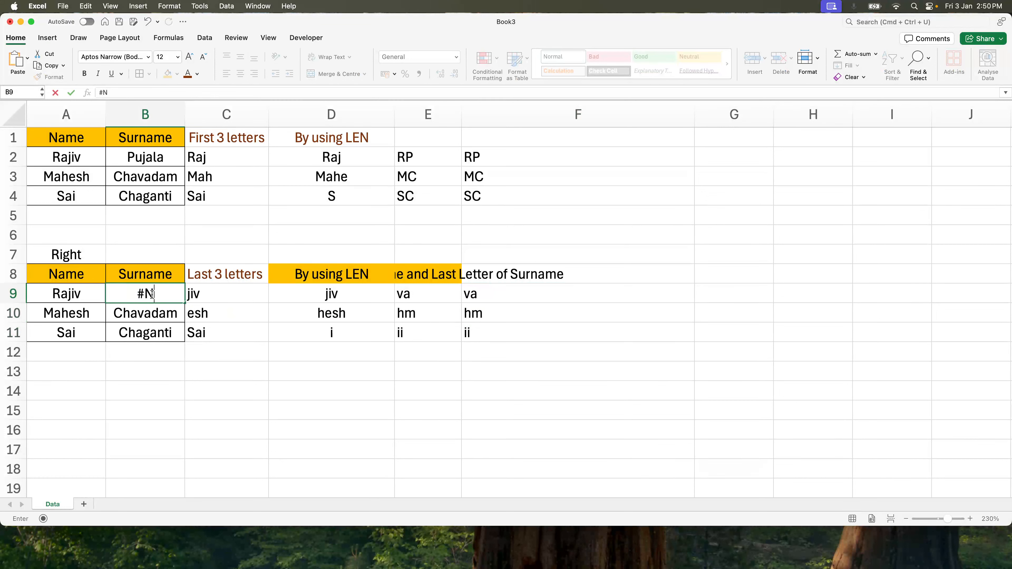
pyautogui.write('/A')
pyautogui.press('Return')
# - Change the fallback value of the IFERROR formula in F9 from an empty string to "Has Error"
pyautogui.press('Up')
pyautogui.press('Right')
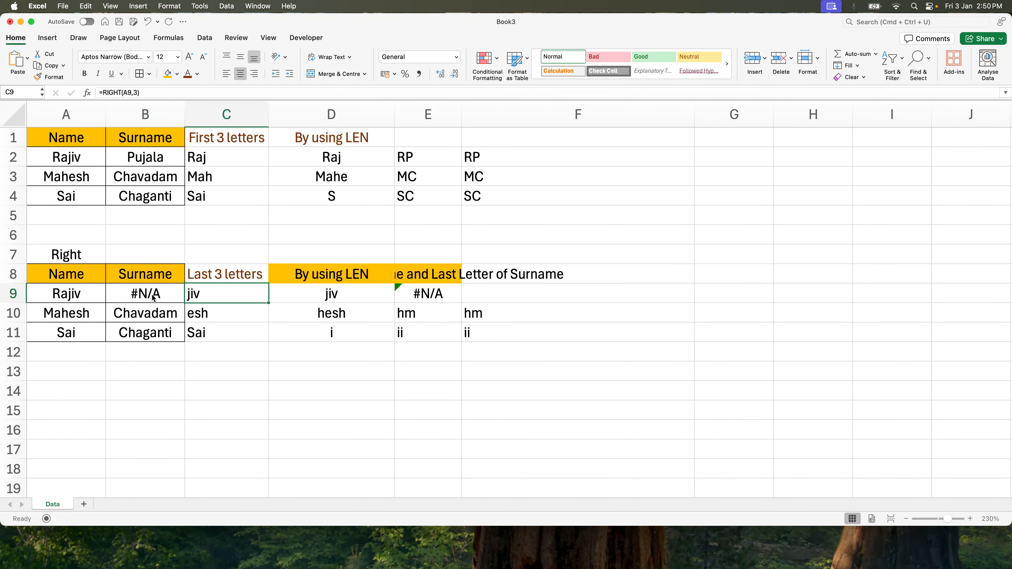
pyautogui.press('Right')
pyautogui.press('Right')
pyautogui.press('Right')
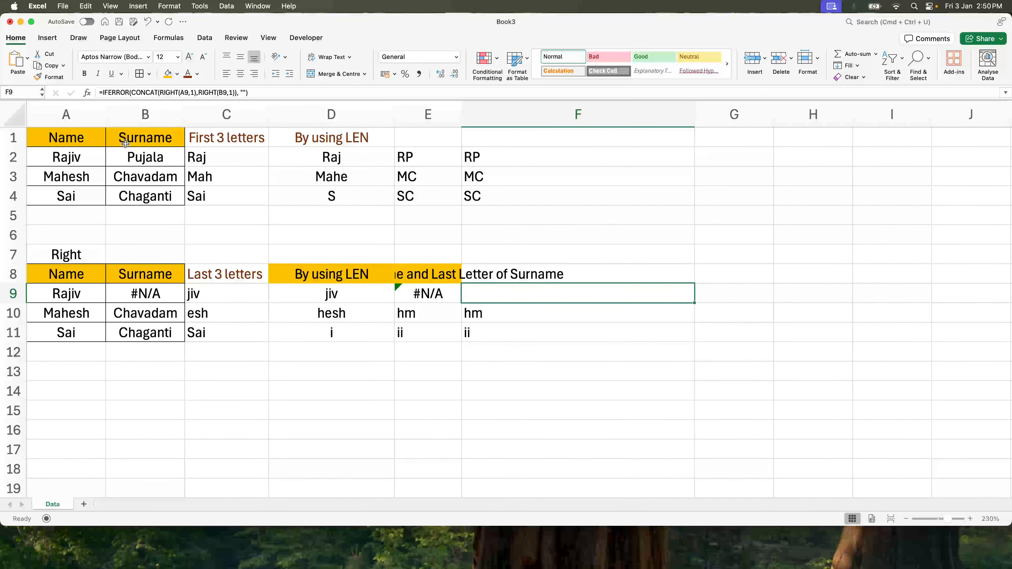
pyautogui.doubleClick(566, 295)
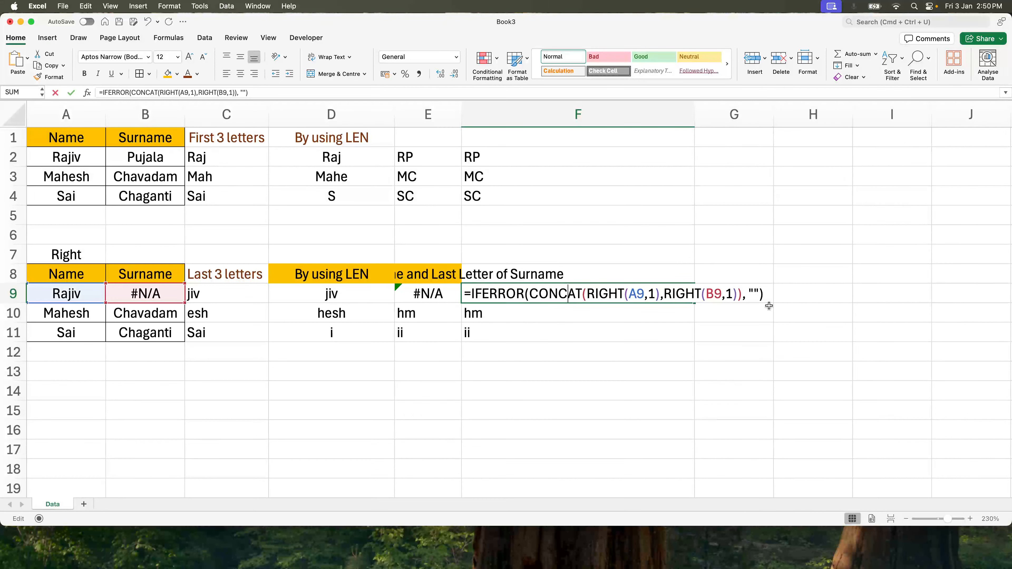
pyautogui.click(754, 295)
pyautogui.write('Has E')
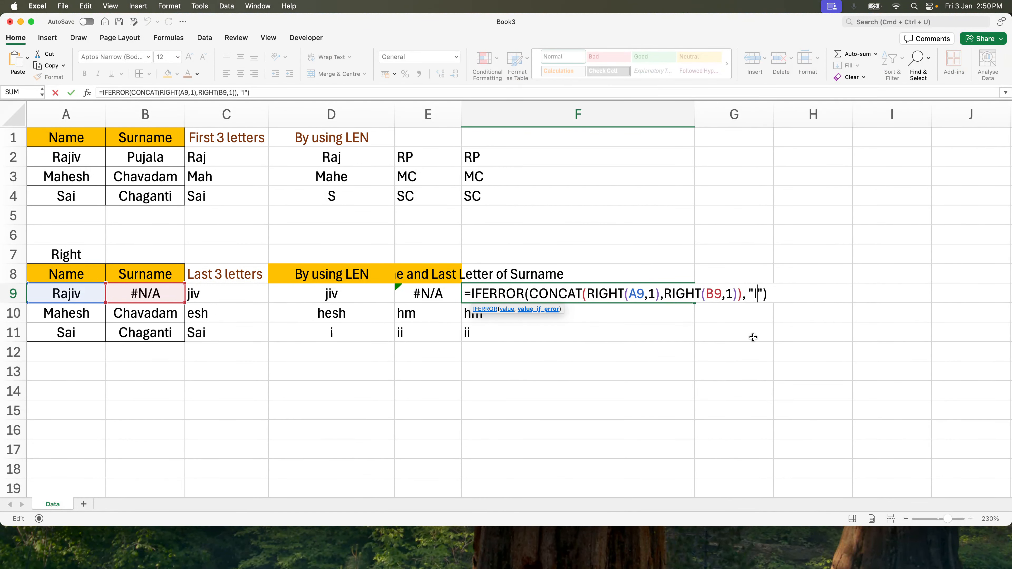
pyautogui.write('rror')
pyautogui.press('Return')
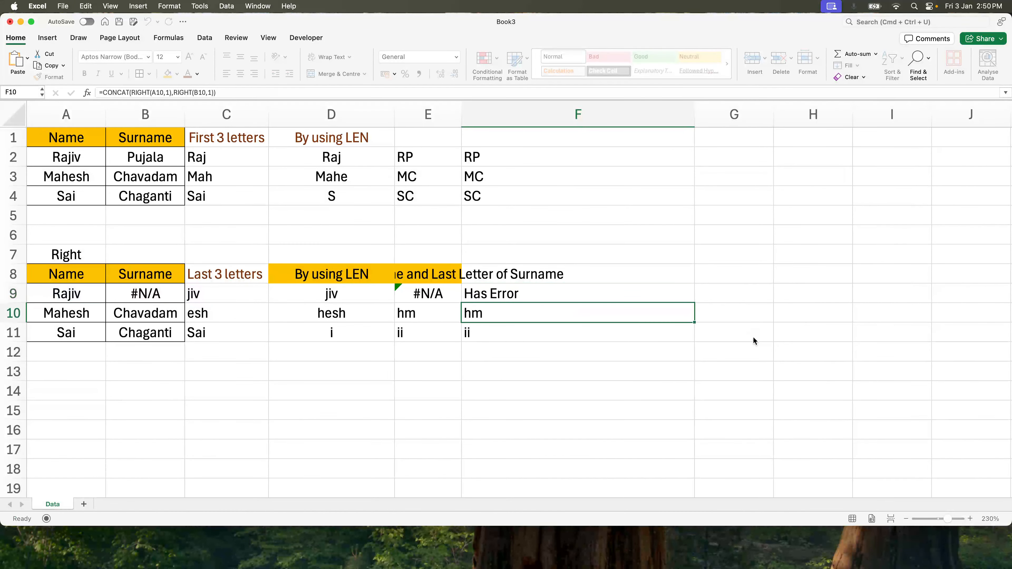
pyautogui.press('Up')
pyautogui.press('Down')
pyautogui.press('Up')
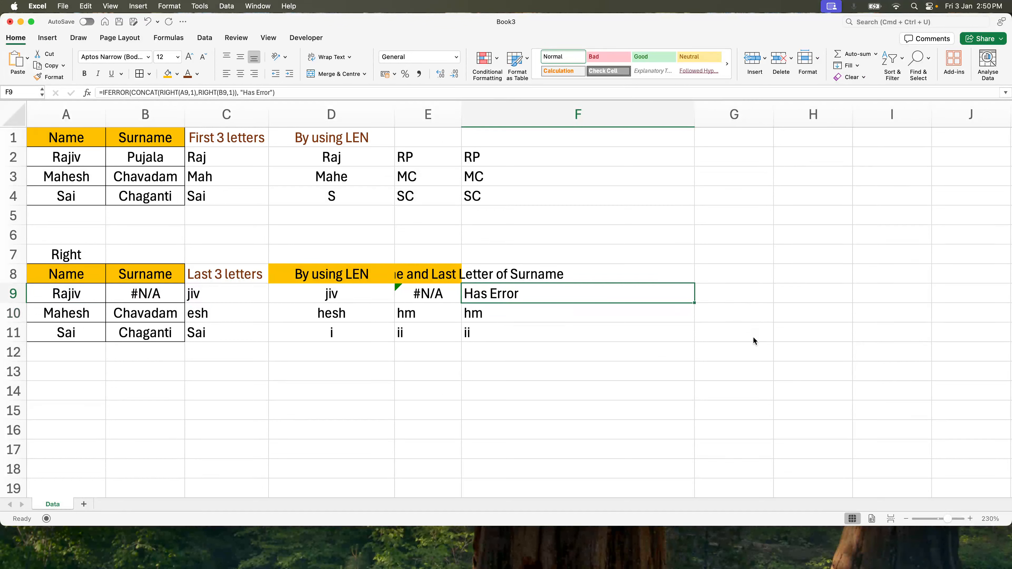